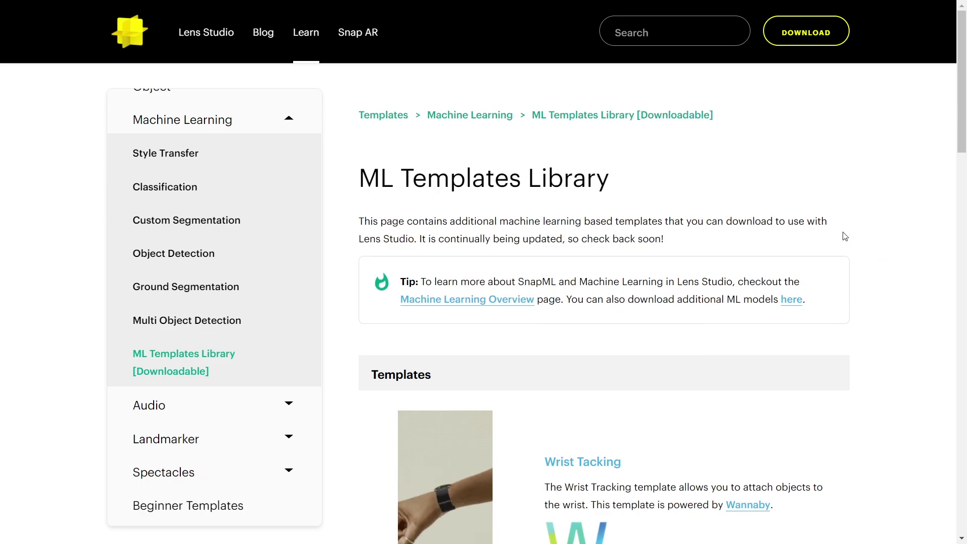
- Download the Wrist Tracking template from the ML Templates Library page
{"action": "scroll", "coordinate": [844, 236], "scroll_direction": "down", "scroll_amount": 10}
{"action": "scroll", "coordinate": [845, 236], "scroll_direction": "up", "scroll_amount": 8}
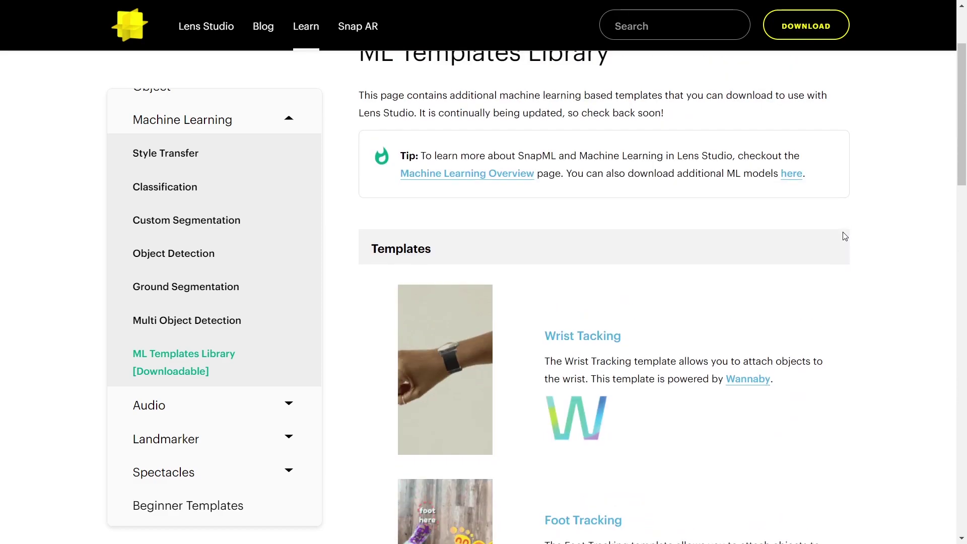
{"action": "left_click", "coordinate": [614, 337]}
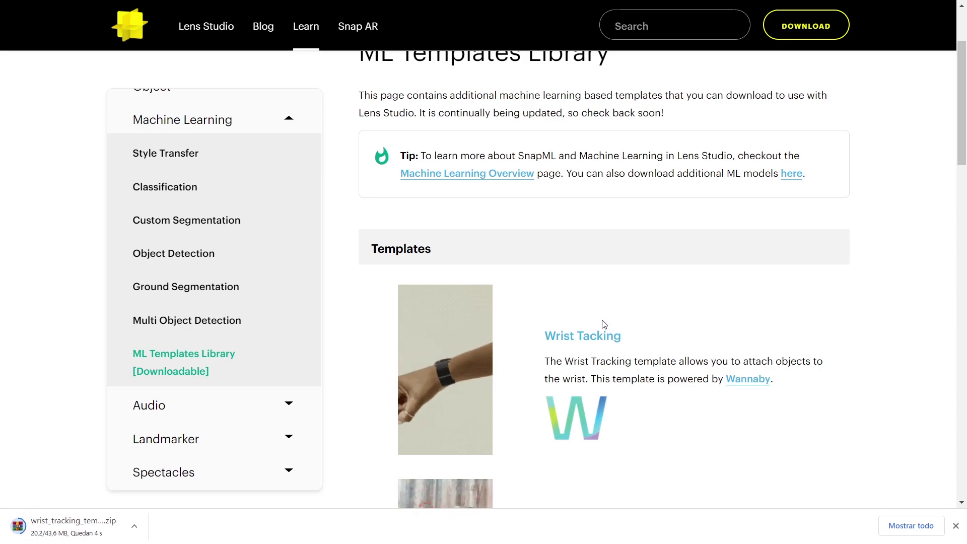
{"action": "scroll", "coordinate": [605, 324], "scroll_direction": "up", "scroll_amount": 3}
{"action": "scroll", "coordinate": [612, 322], "scroll_direction": "down", "scroll_amount": 1}
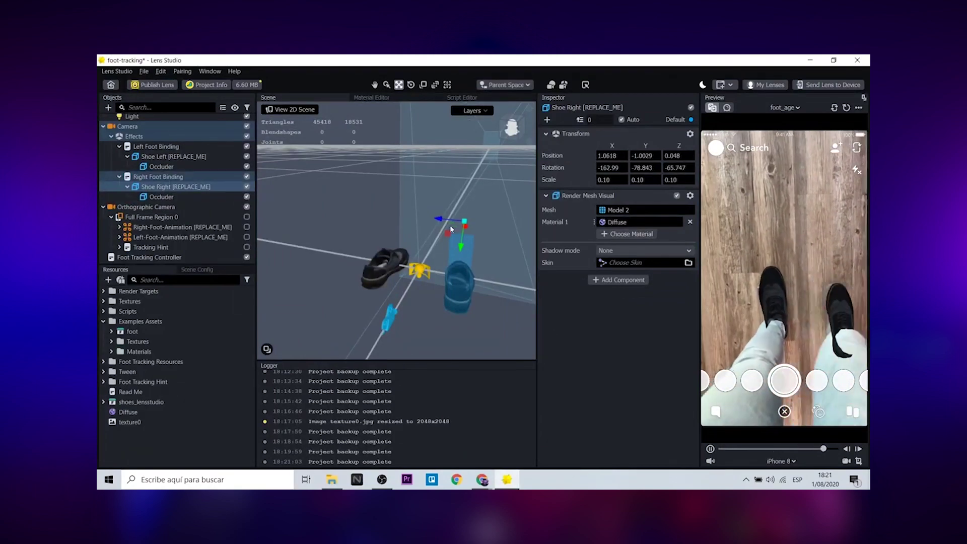
{"action": "left_click_drag", "start_coordinate": [450, 229], "coordinate": [438, 220]}
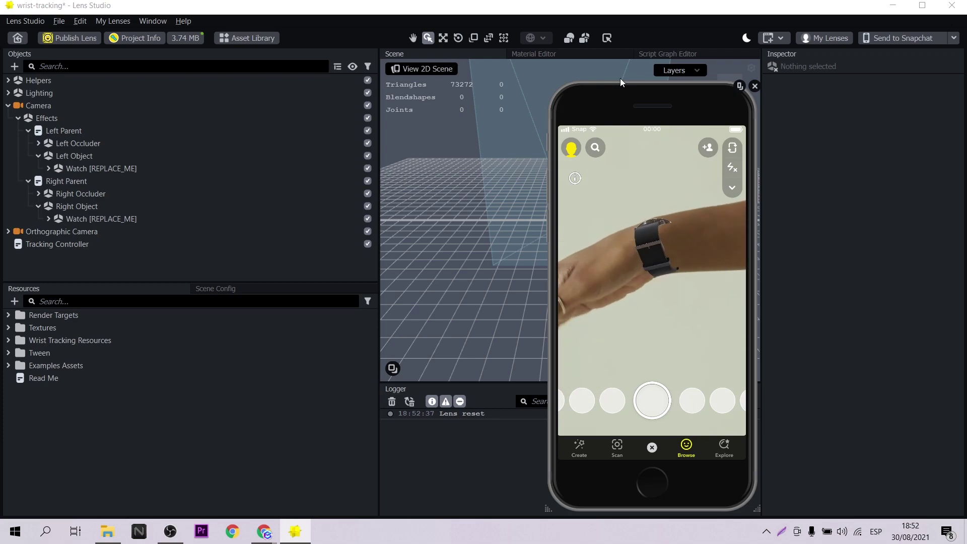
{"action": "mouse_move", "coordinate": [645, 269]}
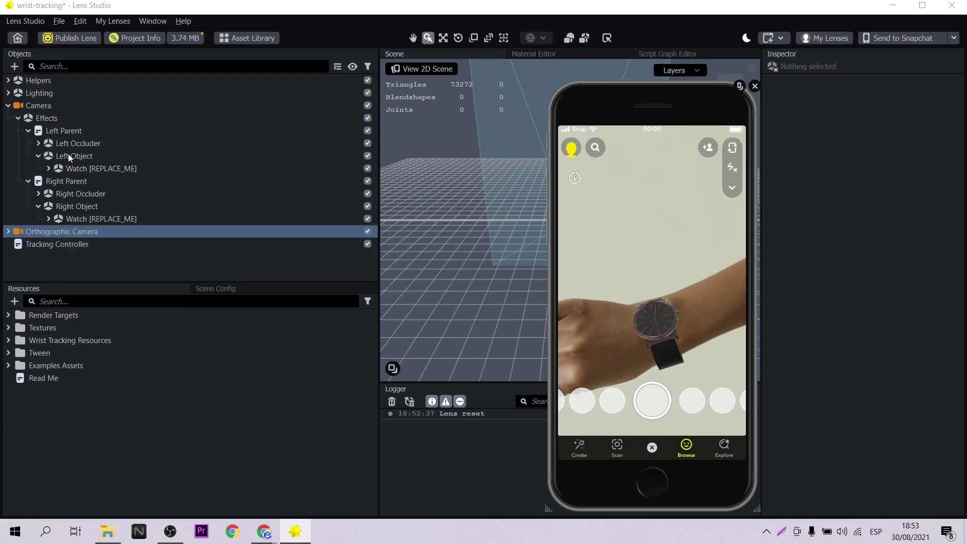
- Expand Left Occluder under Left Parent and switch it and its Occluder mesh off and back on to check the occlusion
{"action": "left_click", "coordinate": [125, 119]}
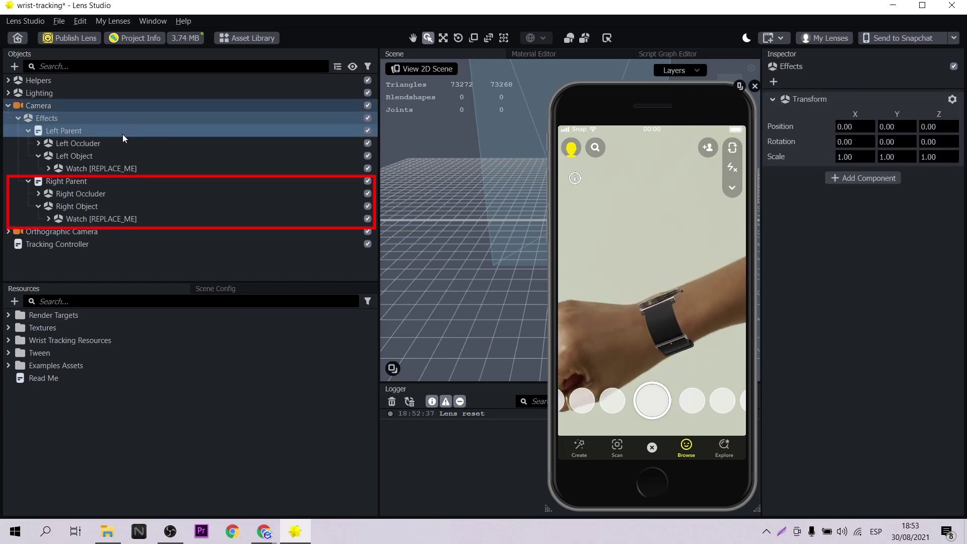
{"action": "left_click", "coordinate": [119, 131]}
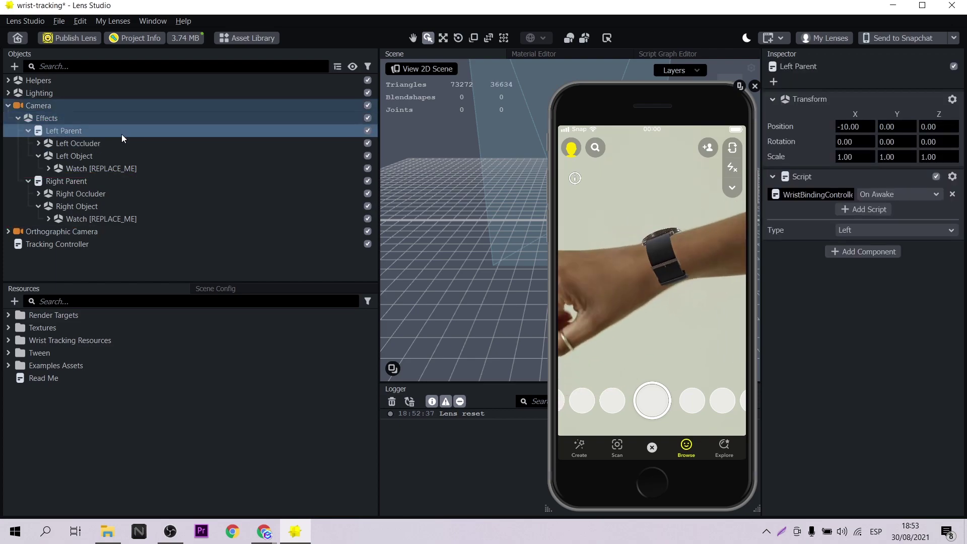
{"action": "left_click", "coordinate": [72, 143]}
{"action": "left_click", "coordinate": [37, 144]}
{"action": "left_click", "coordinate": [366, 144]}
{"action": "left_click", "coordinate": [366, 143]}
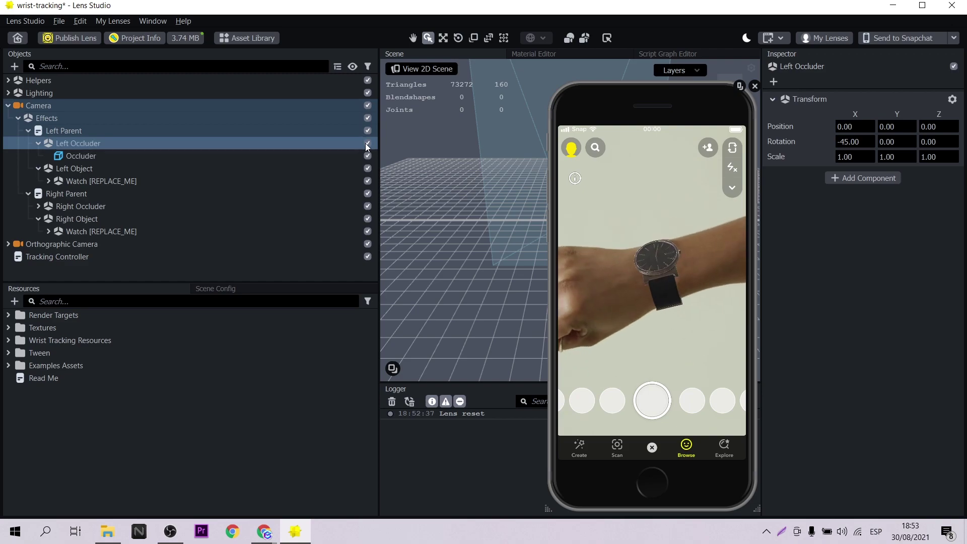
{"action": "left_click", "coordinate": [366, 153]}
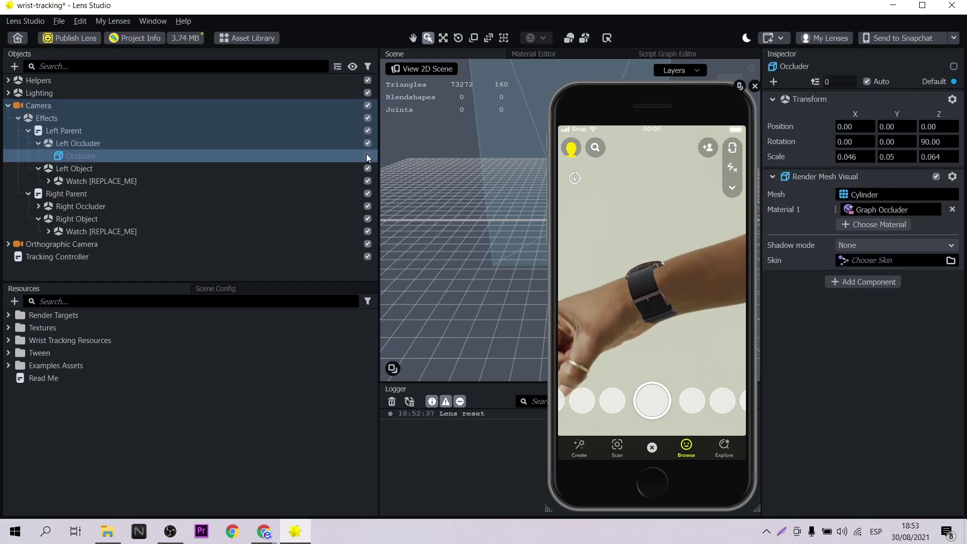
{"action": "left_click", "coordinate": [367, 156]}
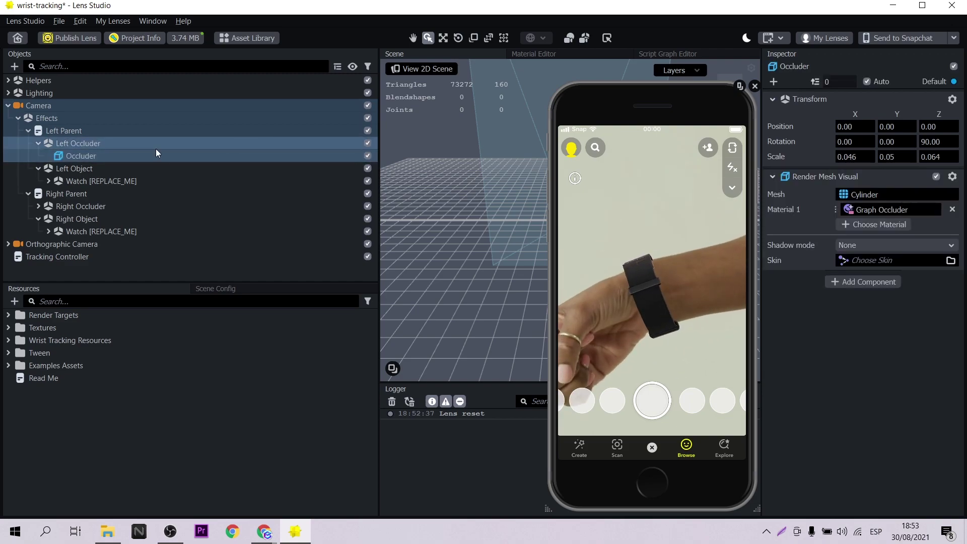
- Temporarily disable the left watch and Left Object, resetting the lens preview to compare, and re-enable them
{"action": "left_click", "coordinate": [367, 180]}
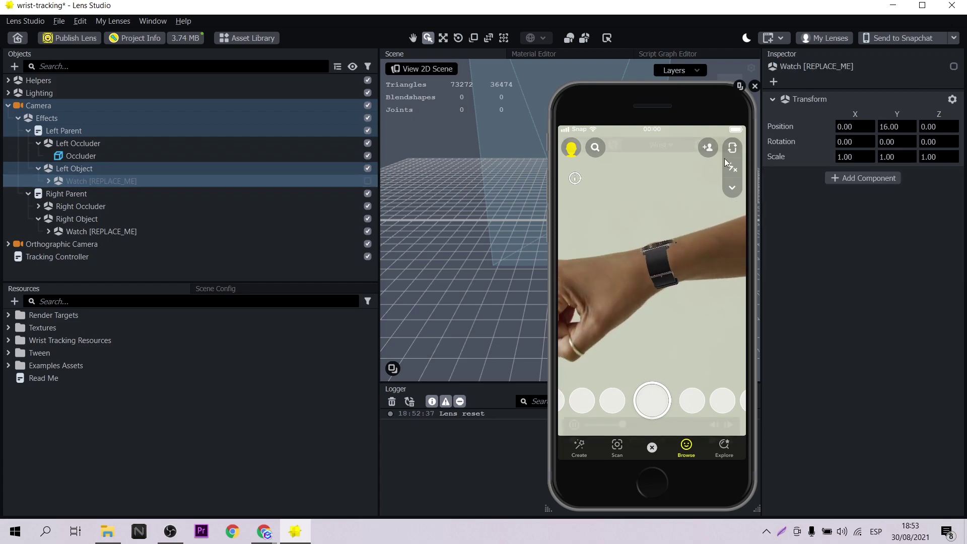
{"action": "mouse_move", "coordinate": [733, 157]}
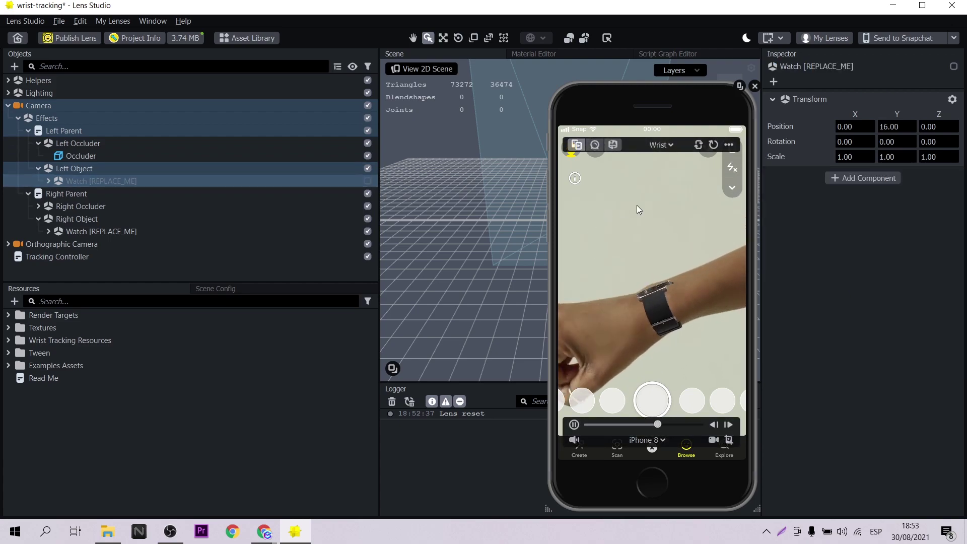
{"action": "left_click", "coordinate": [712, 145]}
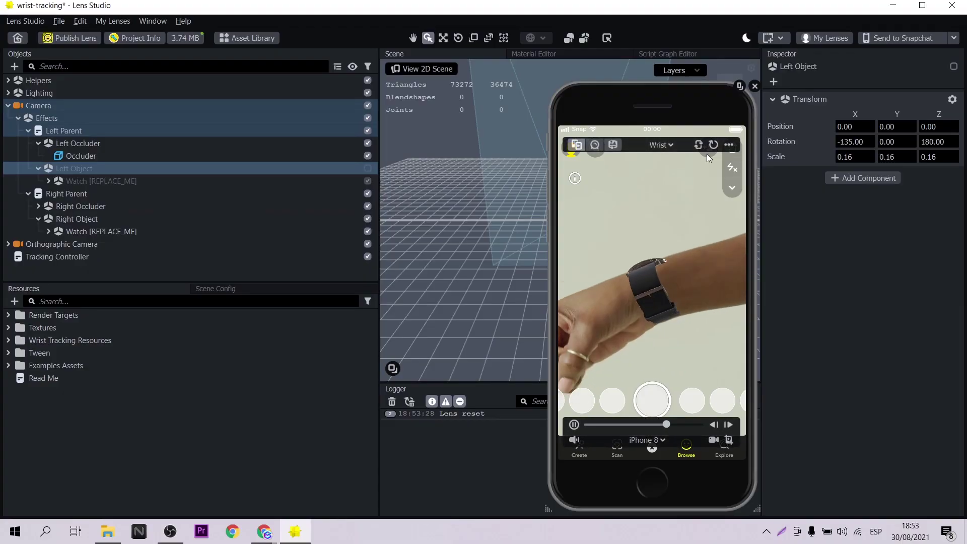
{"action": "left_click", "coordinate": [713, 145]}
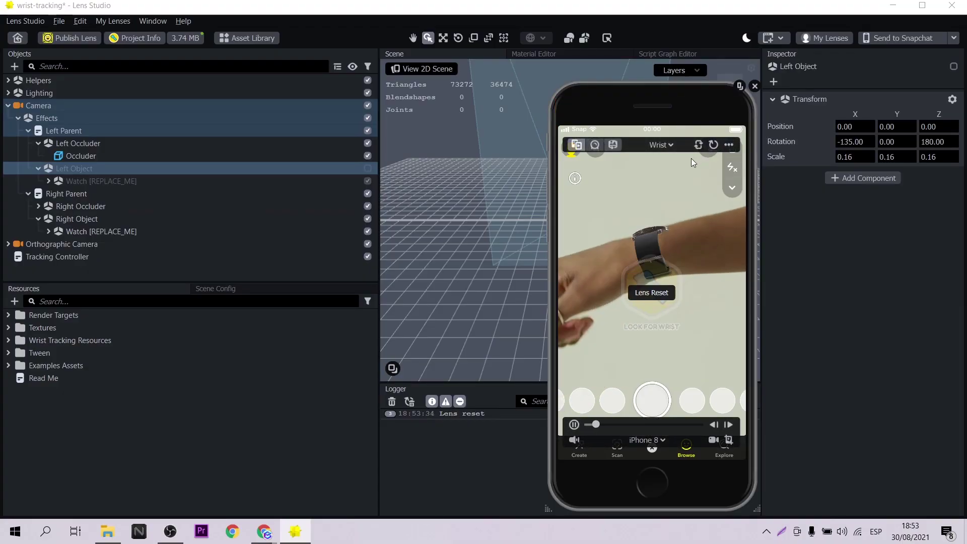
{"action": "left_click", "coordinate": [368, 168]}
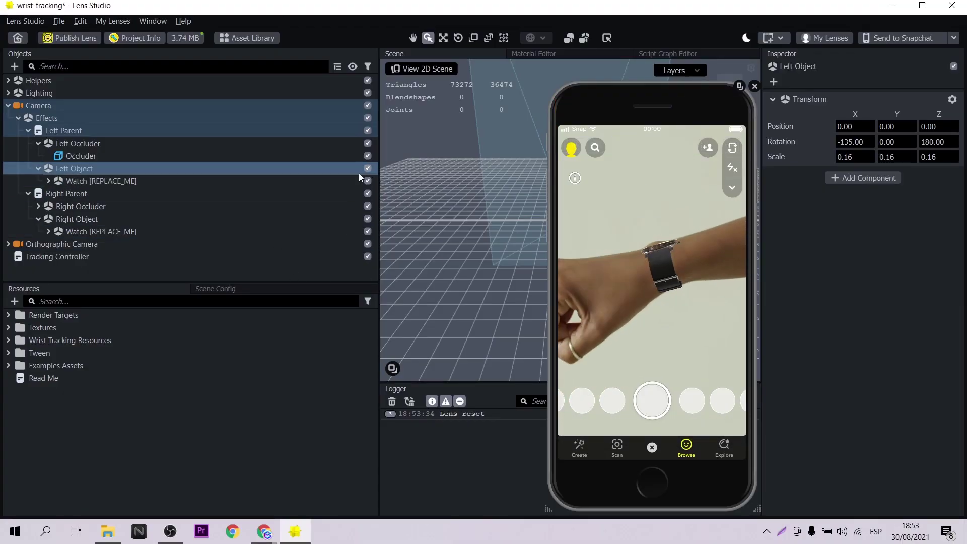
- Switch Right Object and Right Occluder off and back on to check their effect in the preview
{"action": "left_click", "coordinate": [367, 219]}
{"action": "left_click", "coordinate": [368, 206]}
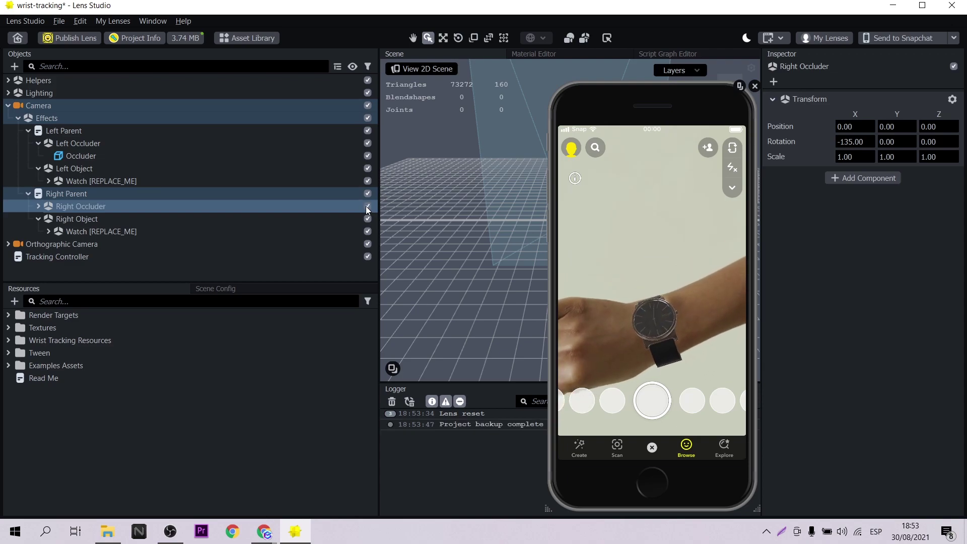
{"action": "left_click", "coordinate": [367, 206]}
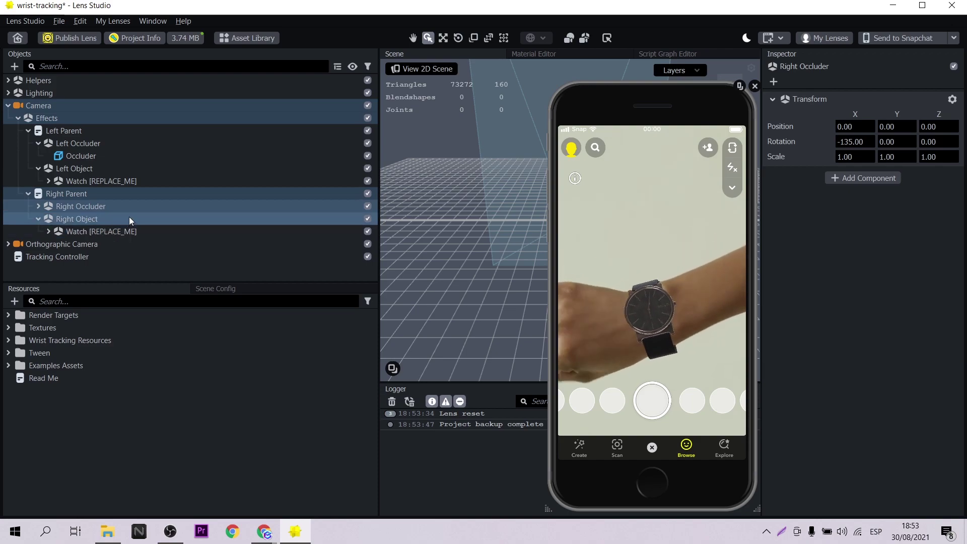
- Expand the watch under Right Object and examine its Face and Second parts against the preview
{"action": "left_click", "coordinate": [81, 220]}
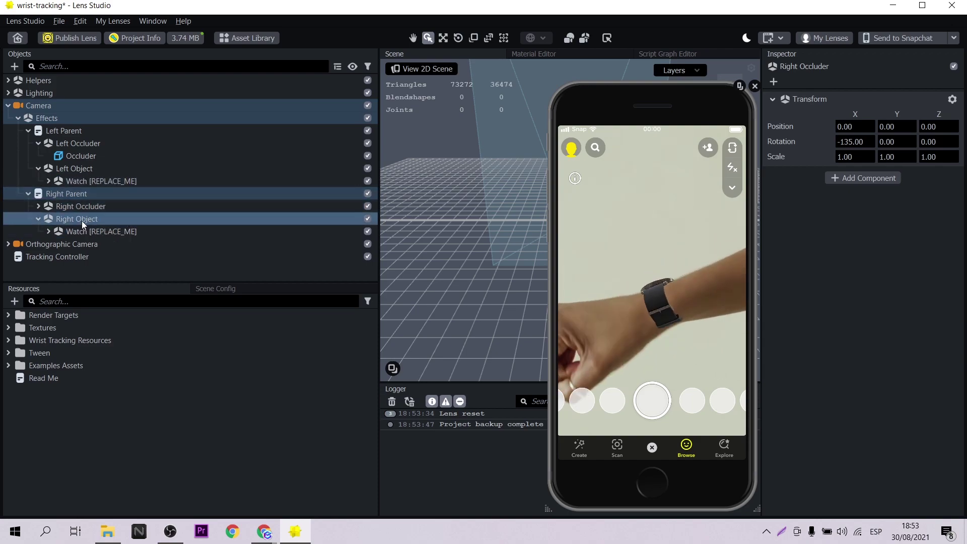
{"action": "left_click", "coordinate": [90, 231]}
{"action": "left_click", "coordinate": [49, 231]}
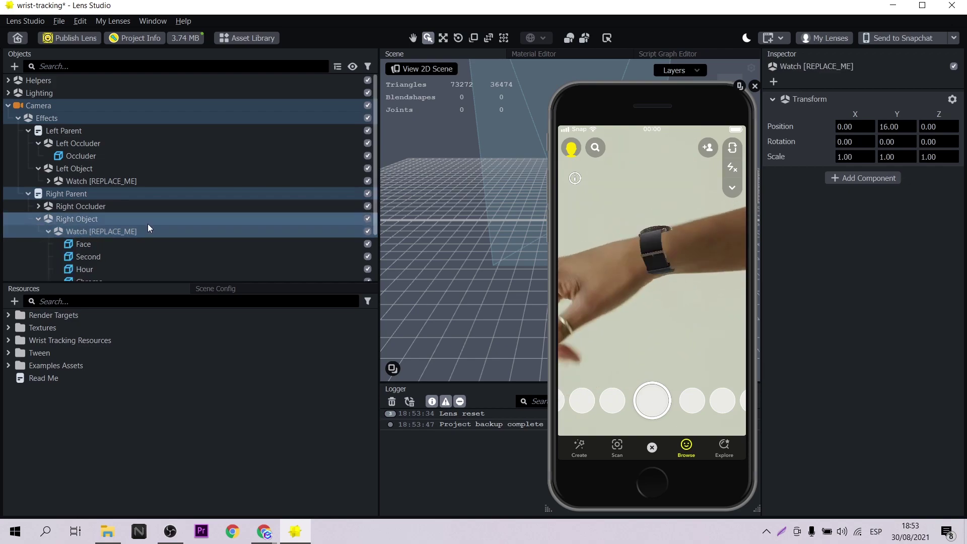
{"action": "scroll", "coordinate": [146, 228], "scroll_direction": "down", "scroll_amount": 2}
{"action": "left_click", "coordinate": [84, 187]}
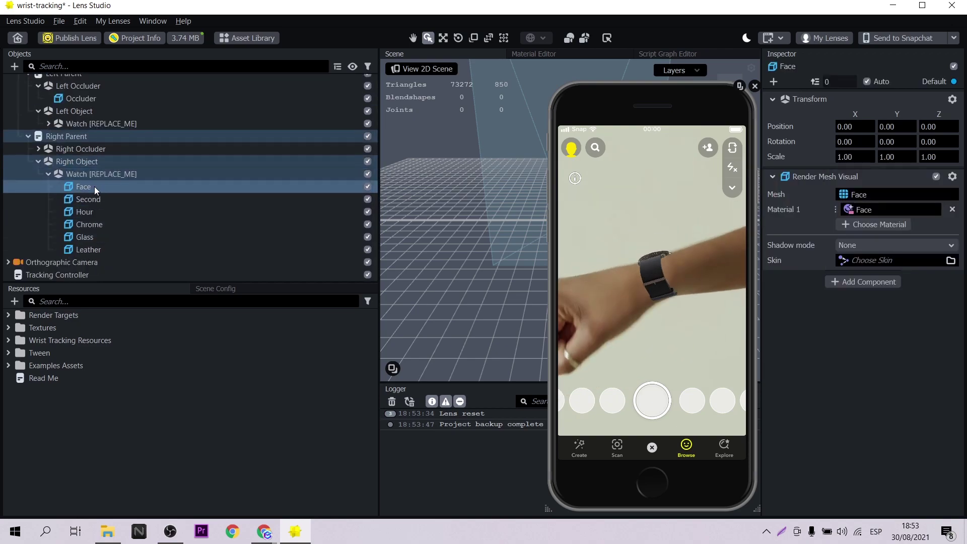
{"action": "left_click_drag", "start_coordinate": [619, 112], "coordinate": [617, 83]}
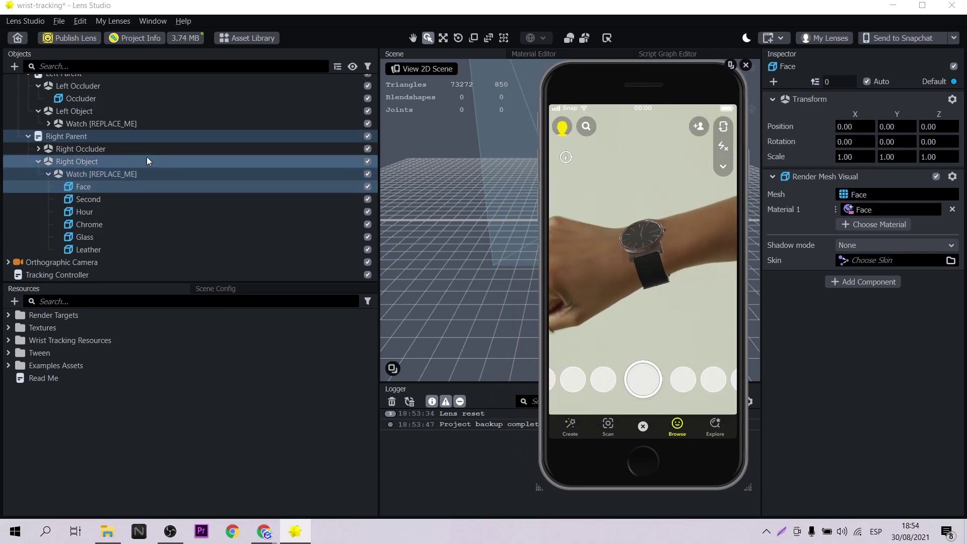
{"action": "left_click", "coordinate": [89, 203]}
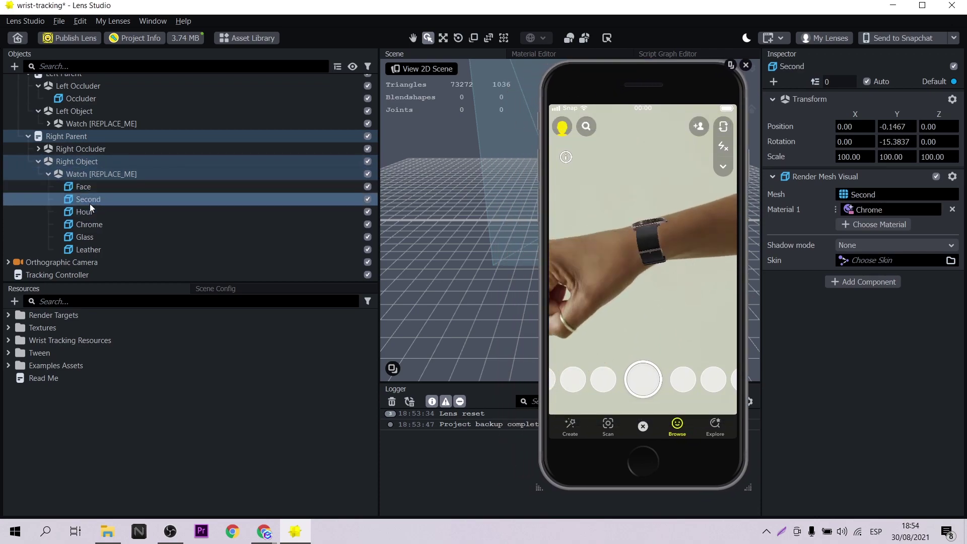
{"action": "left_click", "coordinate": [87, 190]}
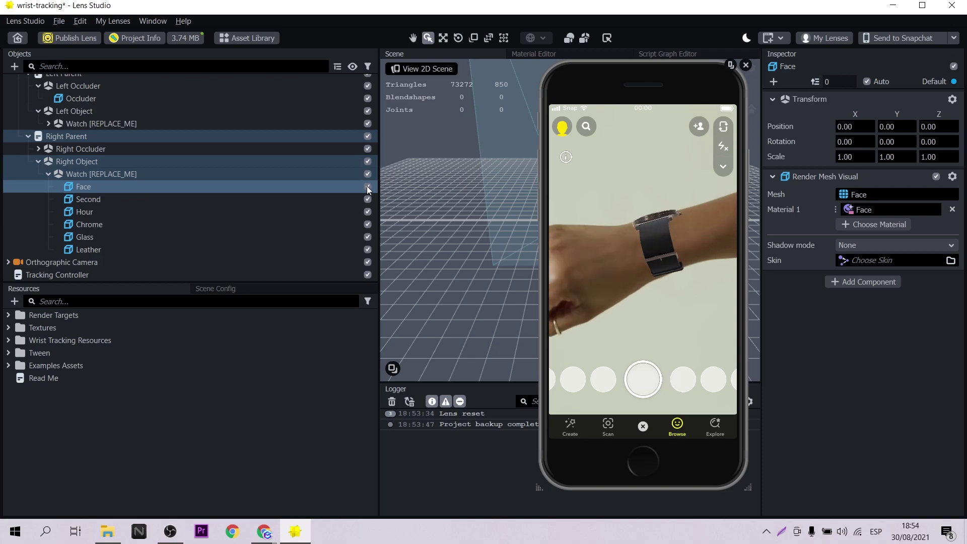
{"action": "mouse_move", "coordinate": [576, 427]}
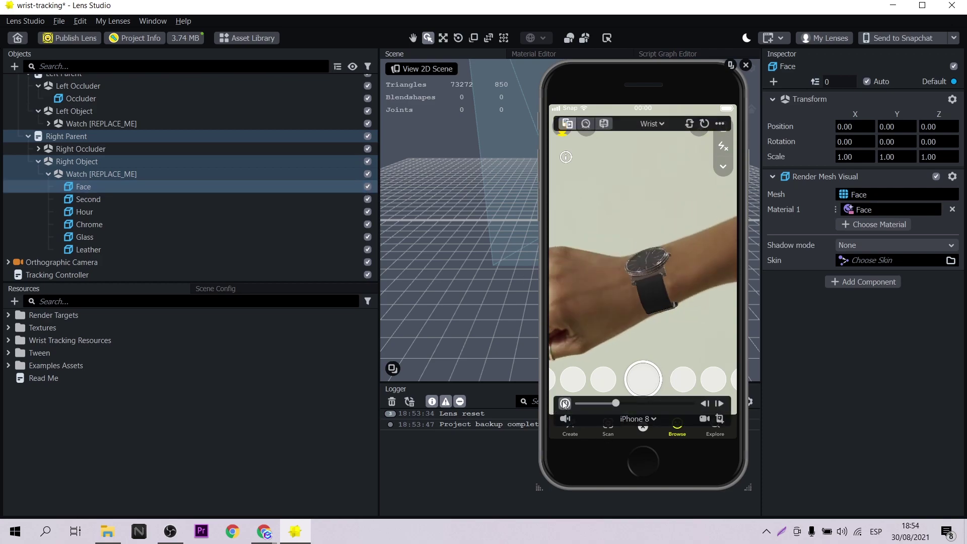
{"action": "left_click", "coordinate": [131, 199]}
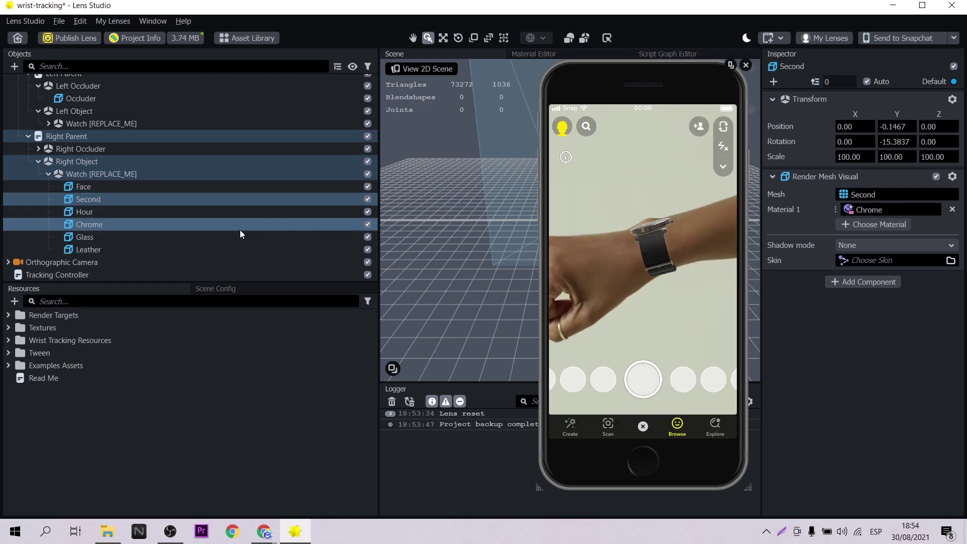
- Switch the right watch's Leather part off and back on to see which part of the model it controls
{"action": "left_click", "coordinate": [368, 250]}
{"action": "mouse_move", "coordinate": [574, 443]}
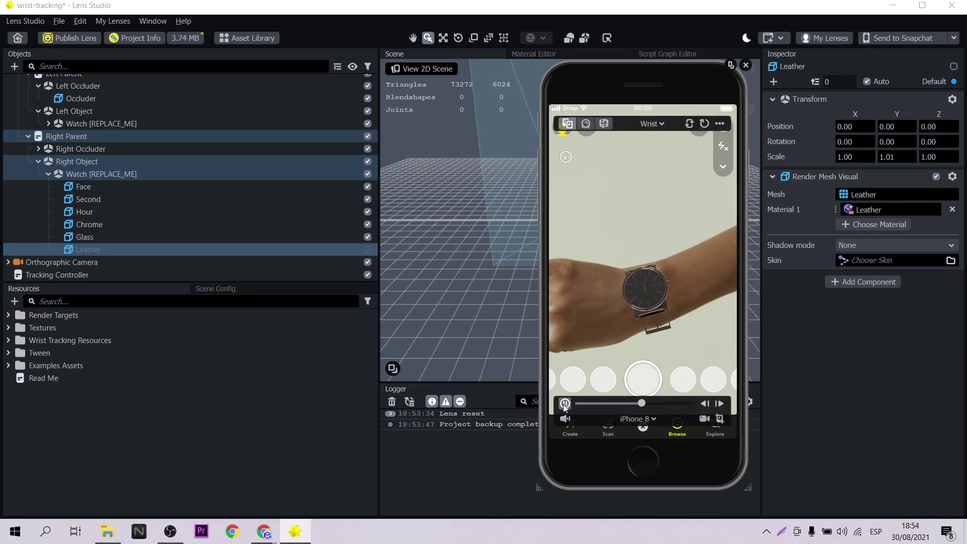
{"action": "left_click", "coordinate": [367, 250]}
{"action": "scroll", "coordinate": [152, 176], "scroll_direction": "up", "scroll_amount": 3}
{"action": "scroll", "coordinate": [152, 179], "scroll_direction": "down", "scroll_amount": 3}
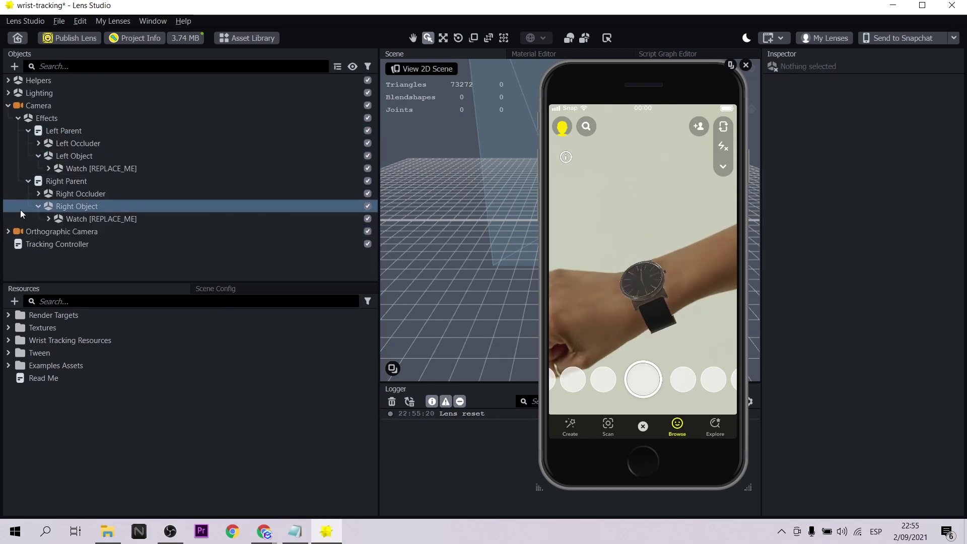
- Expand Watch [REPLACE_ME] under Right Object to list its component meshes
{"action": "left_click", "coordinate": [41, 198]}
{"action": "left_click", "coordinate": [40, 207]}
{"action": "key", "text": "Up"}
{"action": "key", "text": "Down"}
{"action": "key", "text": "Up"}
{"action": "key", "text": "Up"}
{"action": "key", "text": "Down"}
{"action": "key", "text": "Down"}
{"action": "key", "text": "Down"}
{"action": "left_click", "coordinate": [48, 218]}
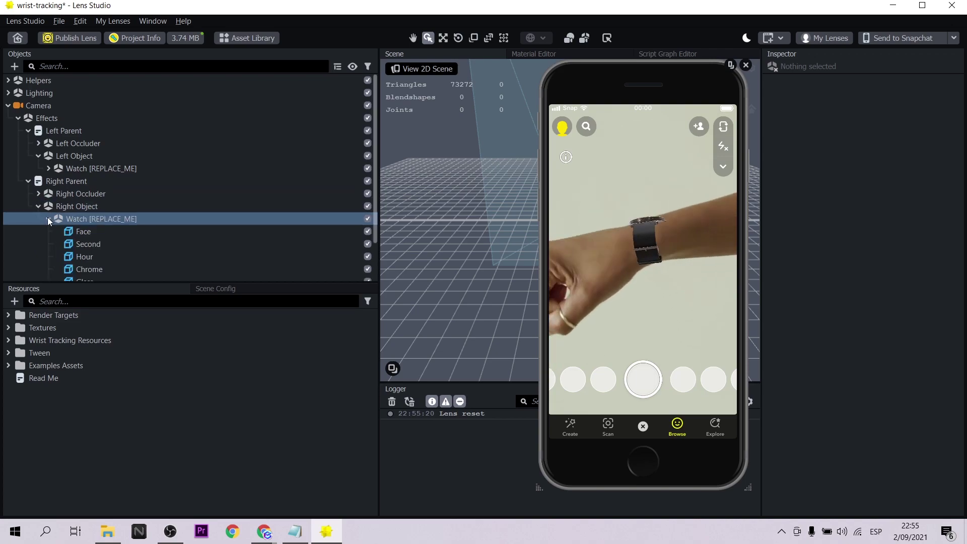
{"action": "left_click", "coordinate": [60, 167]}
{"action": "scroll", "coordinate": [75, 167], "scroll_direction": "down", "scroll_amount": 1}
{"action": "left_click", "coordinate": [95, 166]}
{"action": "left_click", "coordinate": [157, 226]}
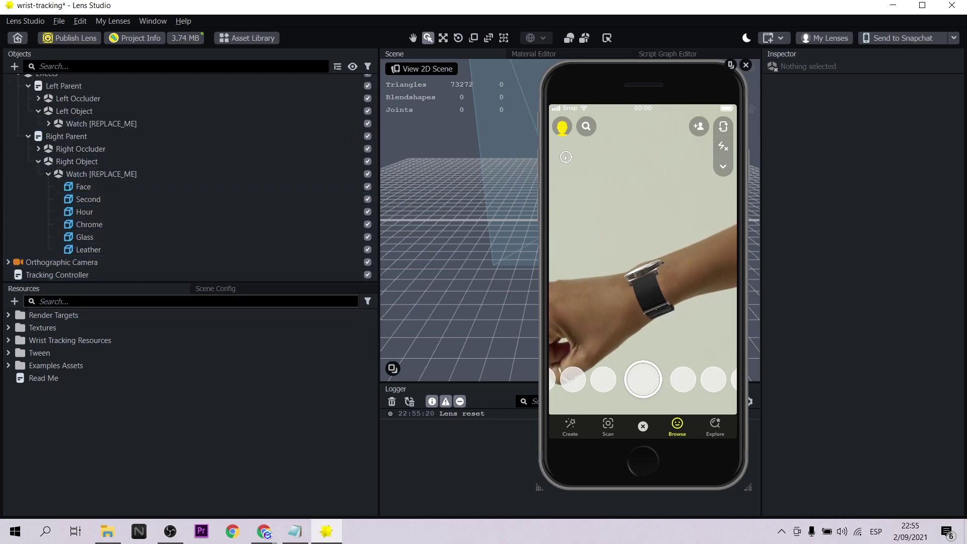
- Select the Face mesh of the right watch and remove its assigned material
{"action": "left_click", "coordinate": [88, 250]}
{"action": "left_click", "coordinate": [98, 188]}
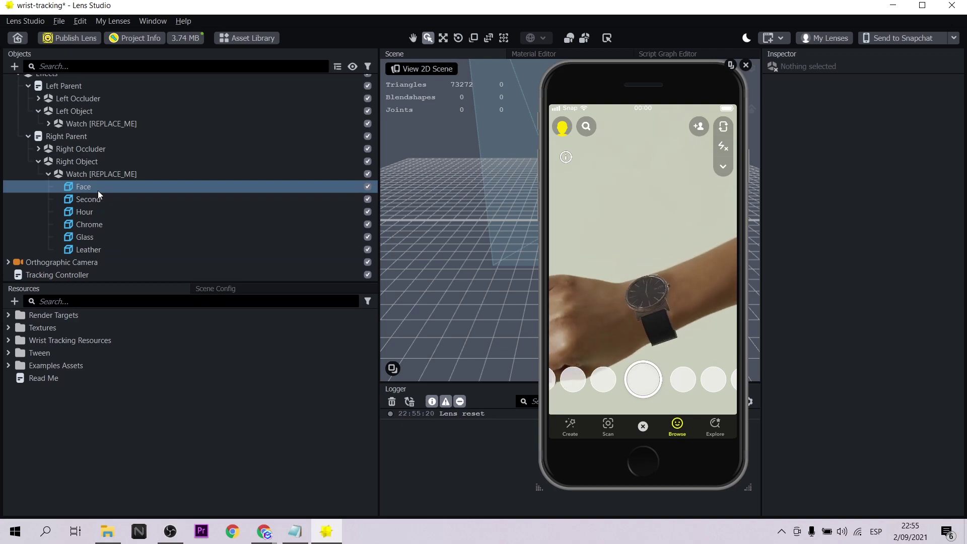
{"action": "left_click", "coordinate": [98, 190]}
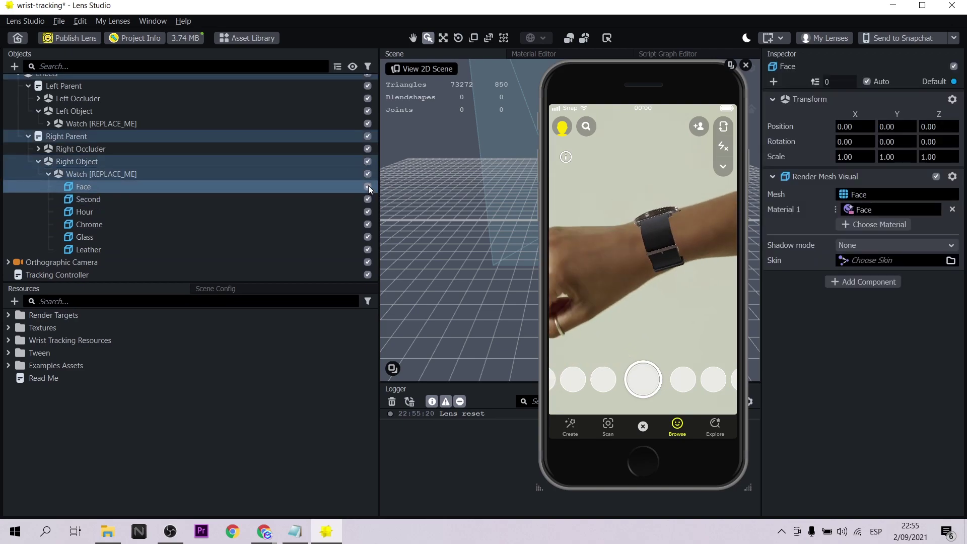
{"action": "left_click", "coordinate": [368, 186]}
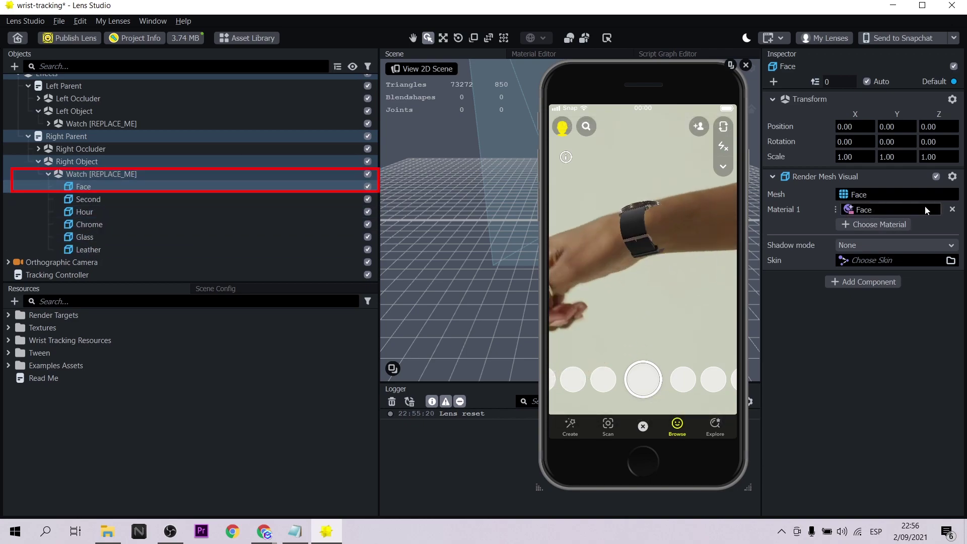
{"action": "left_click", "coordinate": [952, 210]}
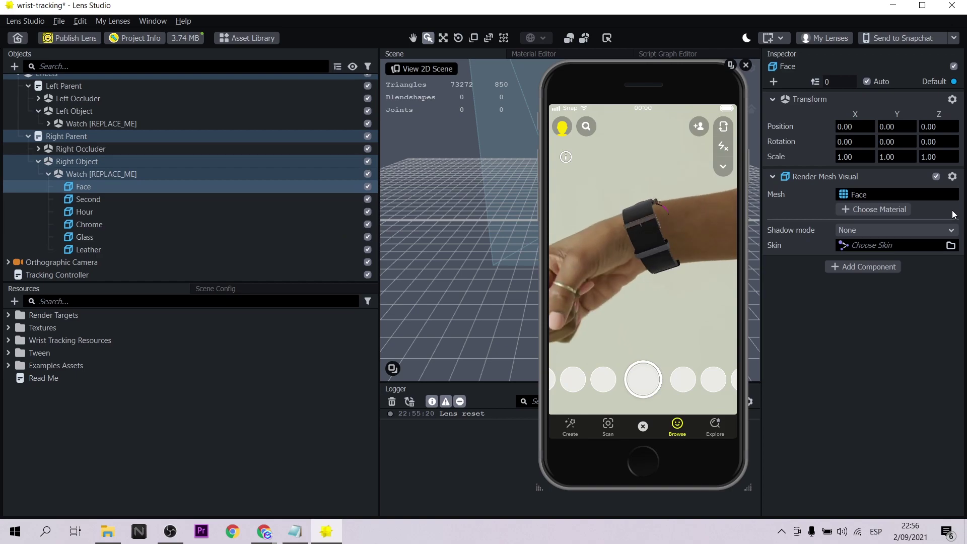
- Try a new Oil Paint post-effect material on the right watch's Face mesh
{"action": "left_click", "coordinate": [873, 210]}
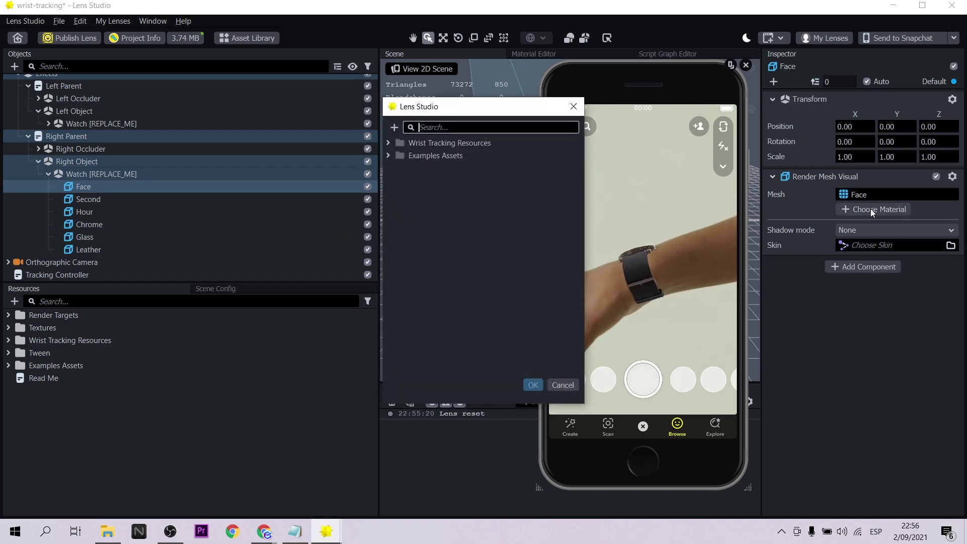
{"action": "left_click", "coordinate": [394, 128]}
{"action": "scroll", "coordinate": [403, 226], "scroll_direction": "down", "scroll_amount": 3}
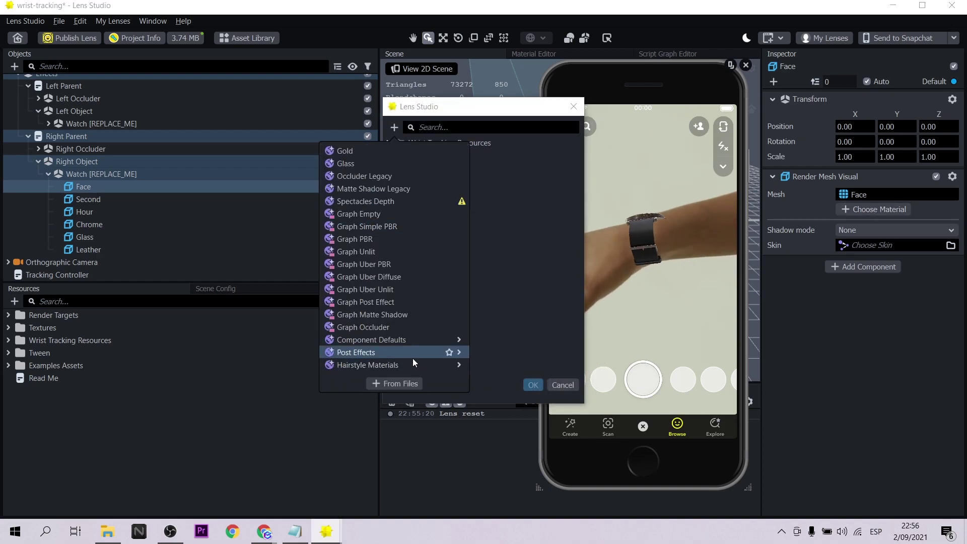
{"action": "mouse_move", "coordinate": [406, 341]}
{"action": "left_click", "coordinate": [520, 476]}
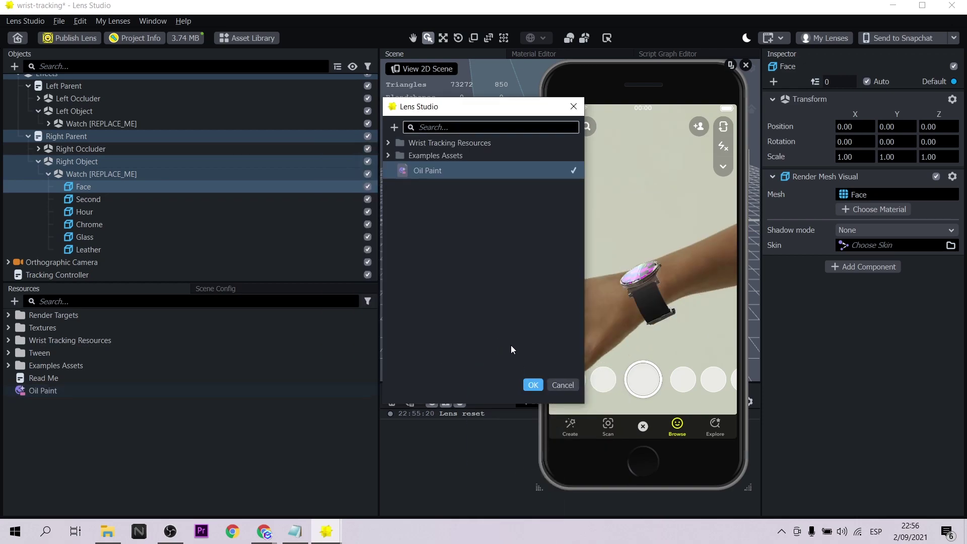
{"action": "left_click", "coordinate": [533, 384]}
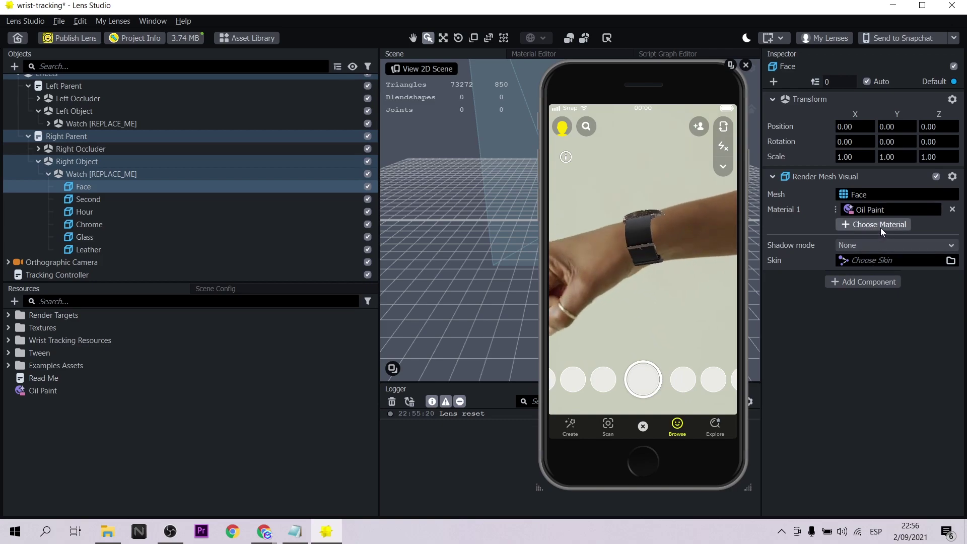
- Assign a new Gold material to the right watch's Face mesh and remove Oil Paint from it
{"action": "left_click", "coordinate": [880, 226]}
{"action": "left_click", "coordinate": [394, 127]}
{"action": "left_click", "coordinate": [370, 212]}
{"action": "left_click", "coordinate": [531, 386]}
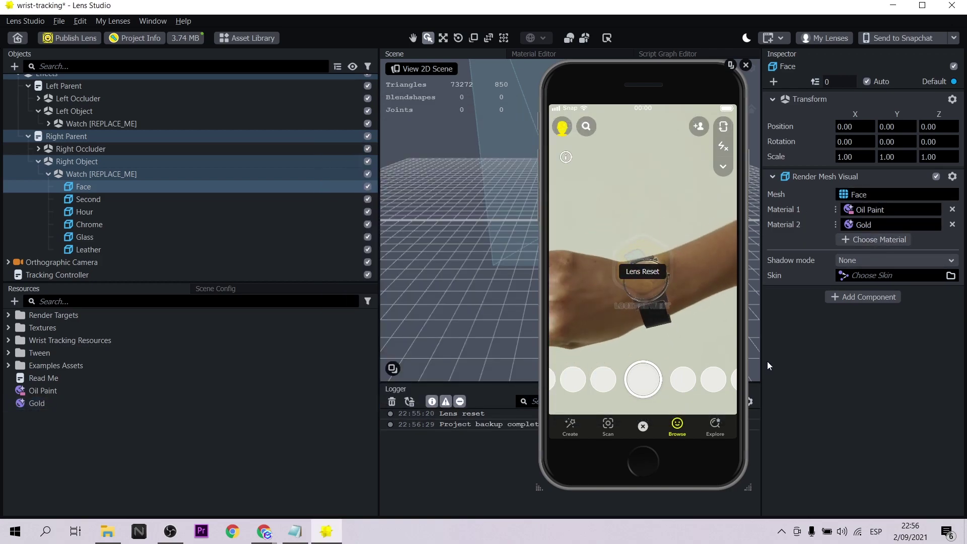
{"action": "left_click", "coordinate": [952, 209]}
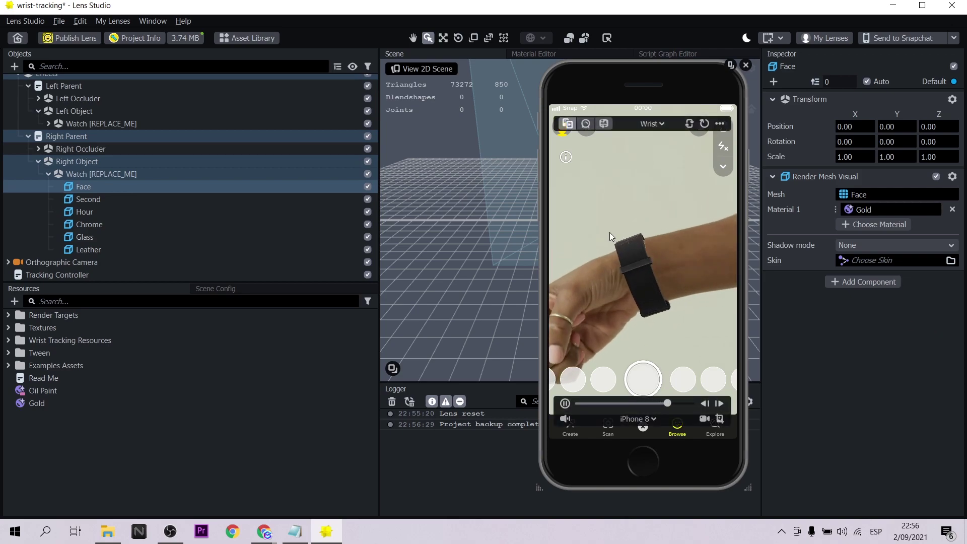
- Replace the material on the right watch's Chrome mesh with a new Simple PBR material
{"action": "left_click", "coordinate": [86, 227]}
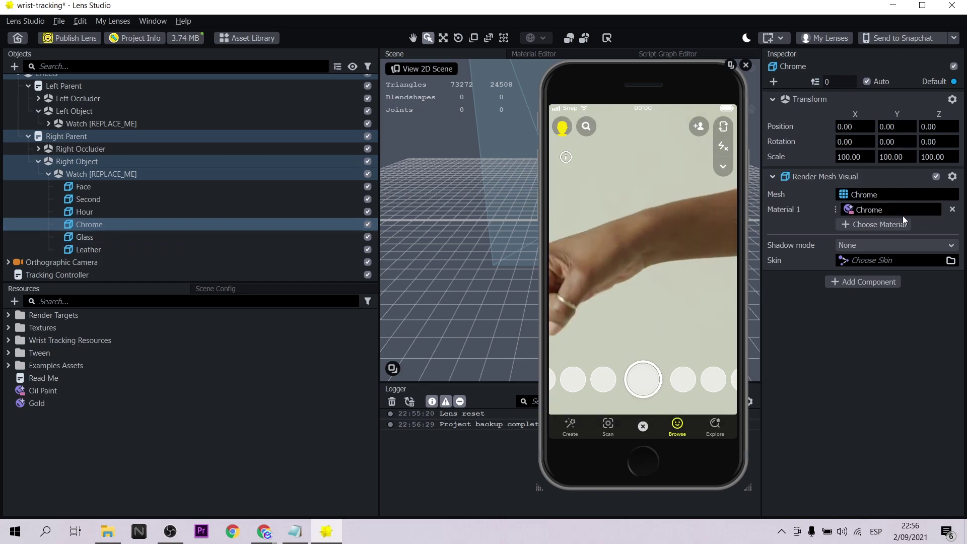
{"action": "left_click", "coordinate": [952, 210]}
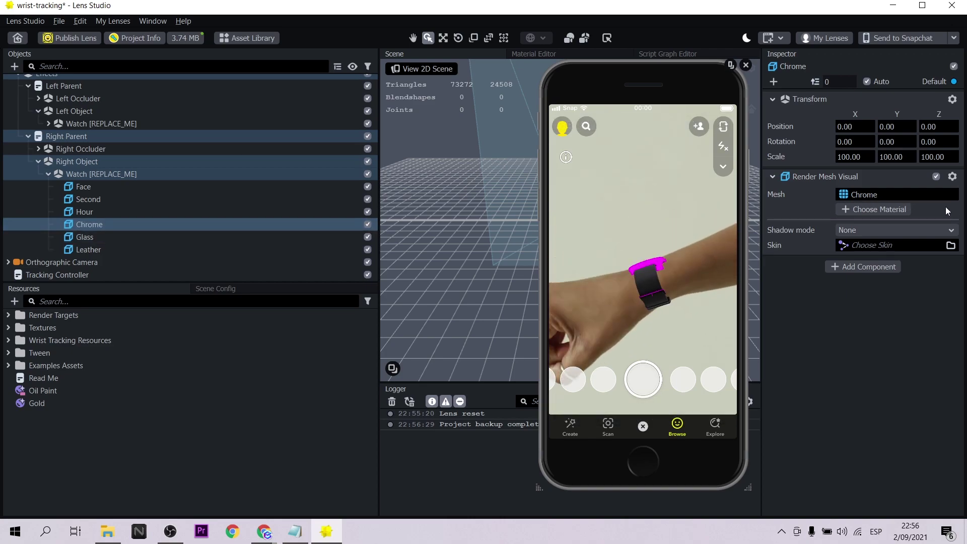
{"action": "left_click", "coordinate": [857, 210]}
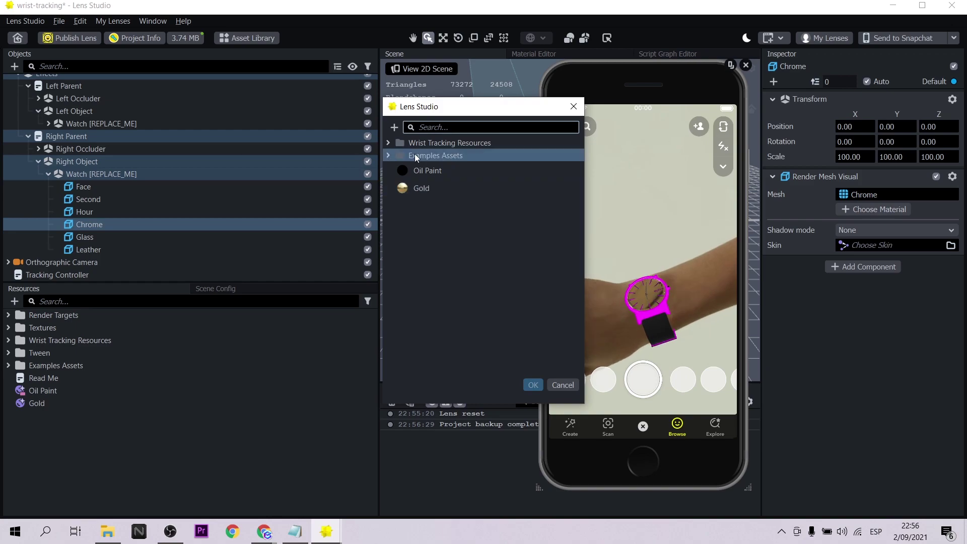
{"action": "left_click", "coordinate": [394, 127]}
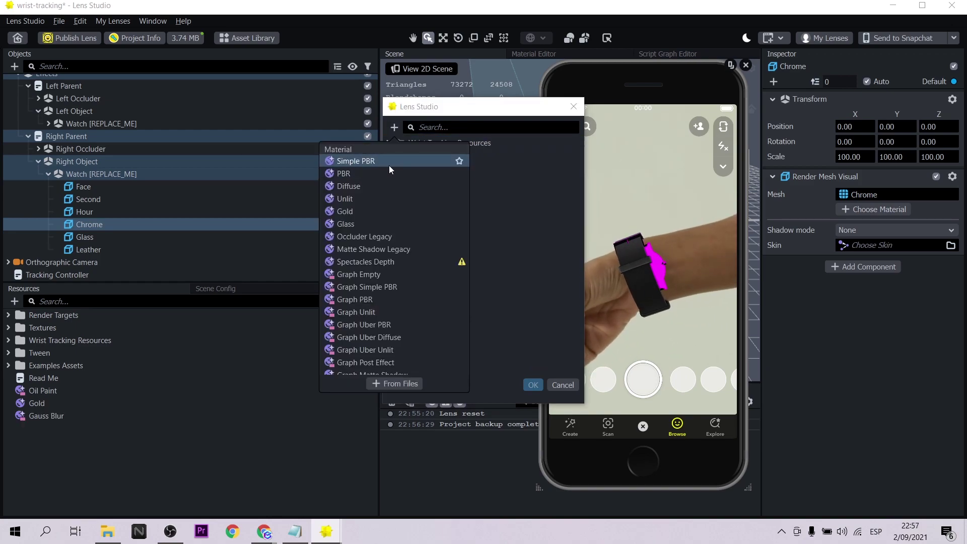
{"action": "left_click", "coordinate": [389, 160]}
{"action": "left_click", "coordinate": [530, 384]}
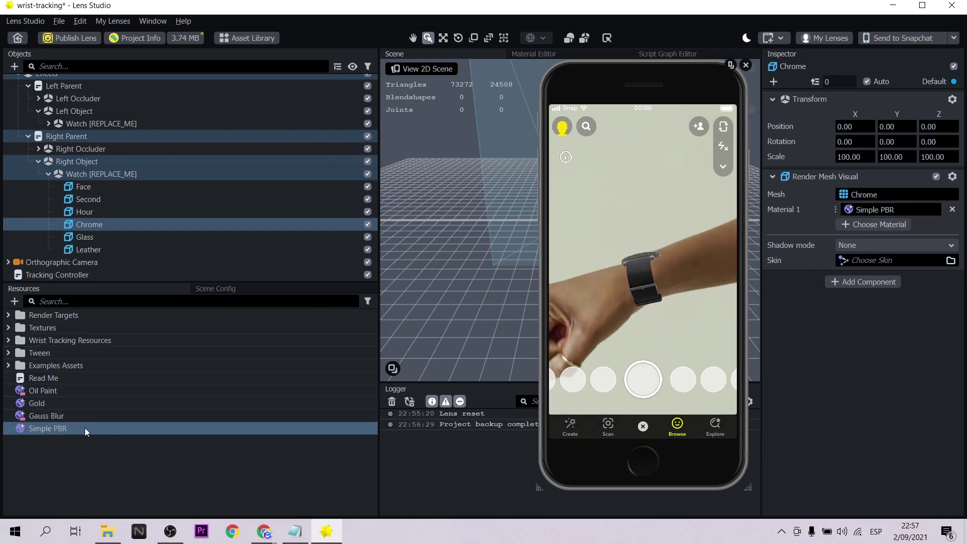
- Delete the unused Gauss Blur and Oil Paint materials from the project resources
{"action": "left_click", "coordinate": [71, 420]}
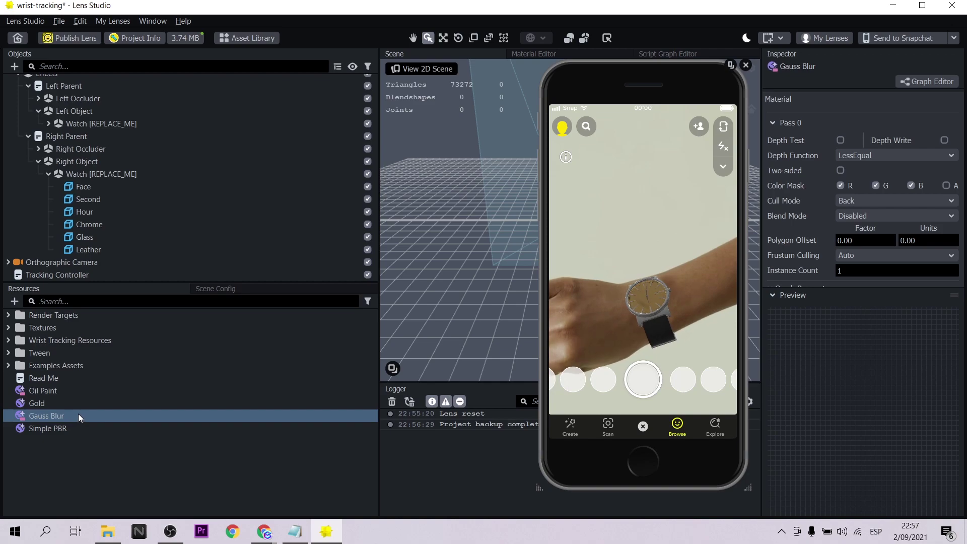
{"action": "key", "text": "Delete"}
{"action": "left_click", "coordinate": [72, 391]}
{"action": "key", "text": "Delete"}
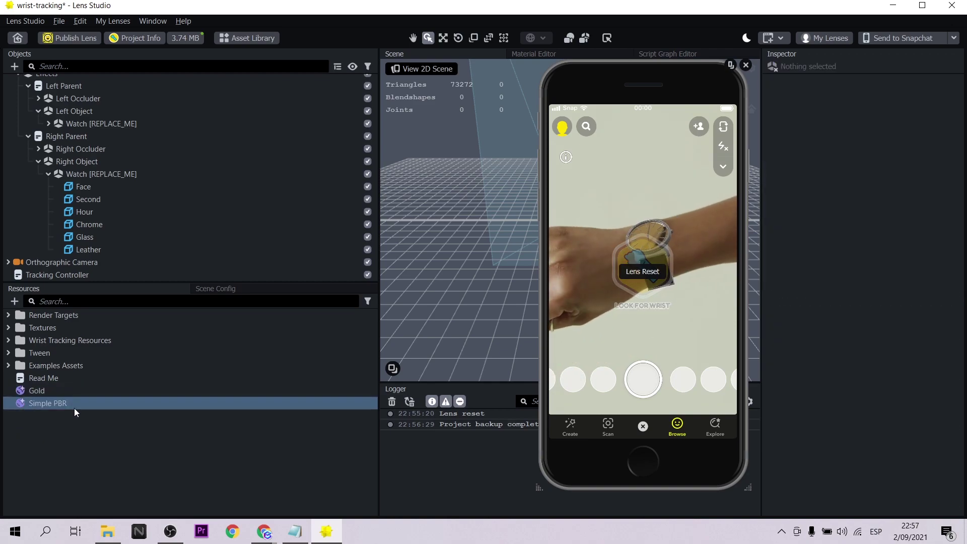
- Try green and red as the Simple PBR material's base colour, and settle on blue #0000ff
{"action": "left_click", "coordinate": [70, 404]}
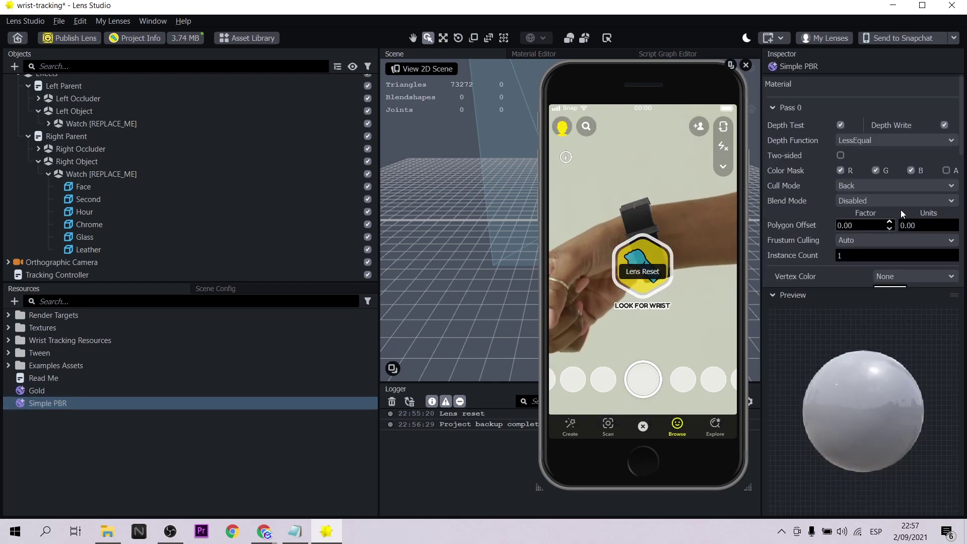
{"action": "scroll", "coordinate": [895, 214], "scroll_direction": "down", "scroll_amount": 3}
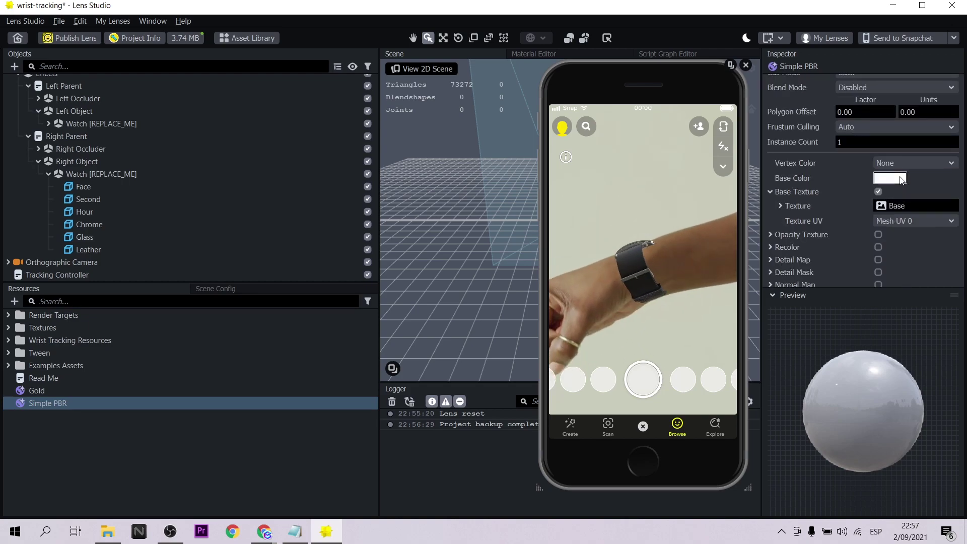
{"action": "left_click", "coordinate": [891, 178]}
{"action": "left_click_drag", "start_coordinate": [433, 120], "coordinate": [208, 120]}
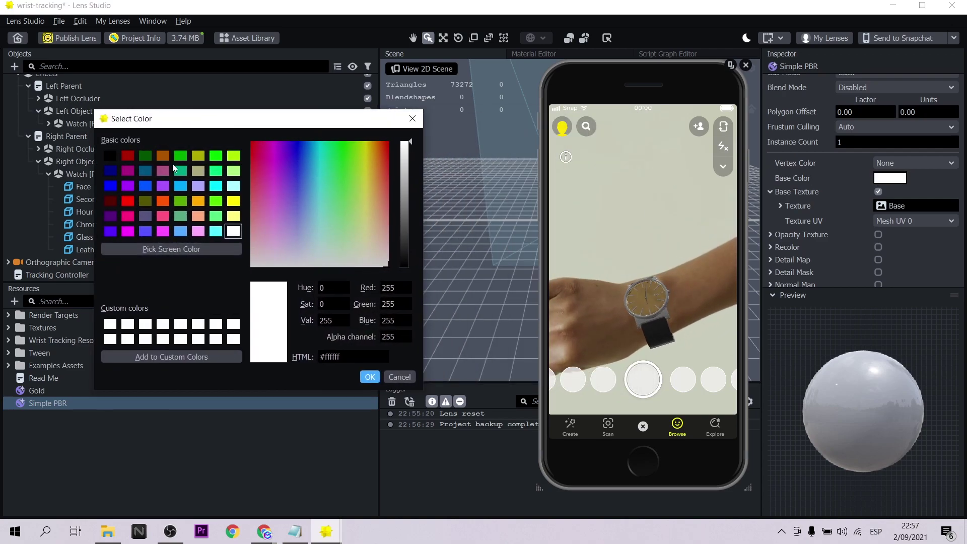
{"action": "left_click", "coordinate": [215, 202]}
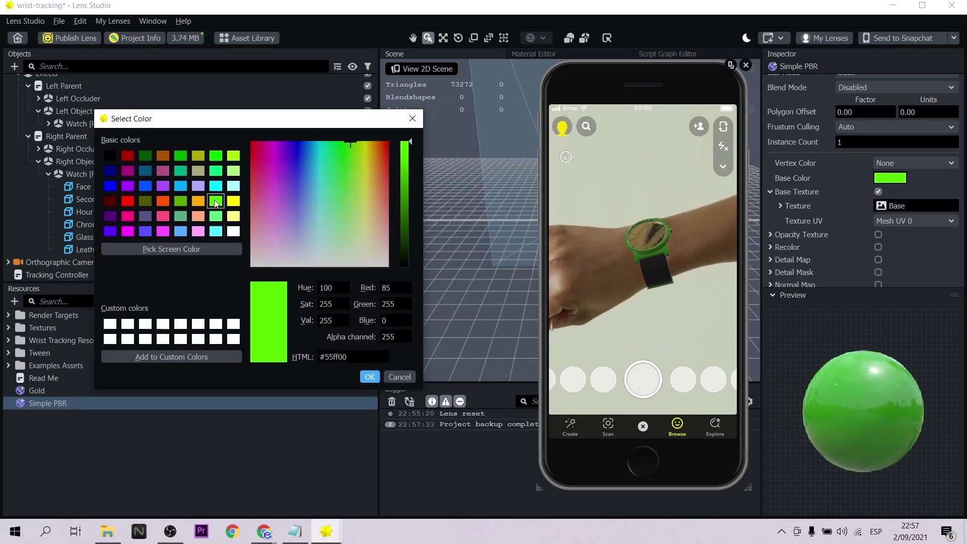
{"action": "left_click", "coordinate": [127, 201]}
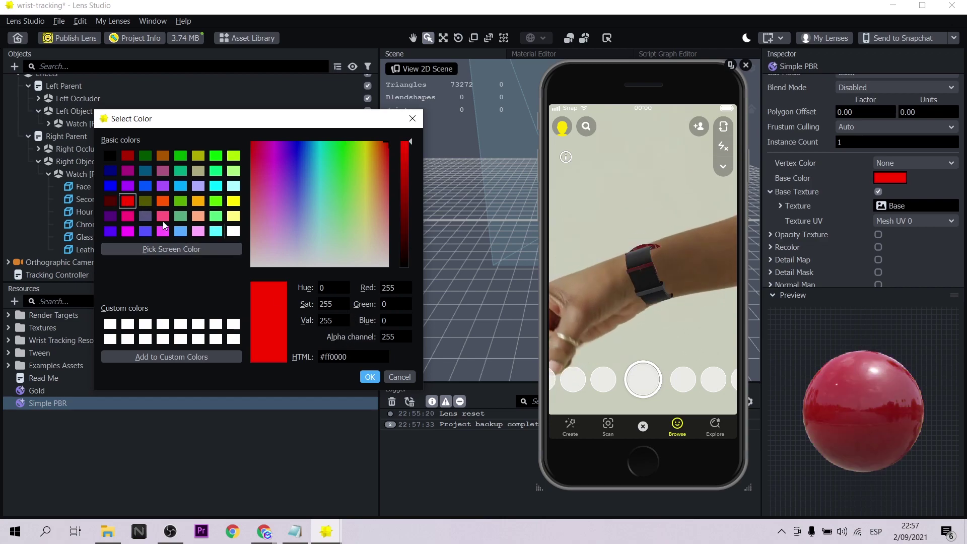
{"action": "left_click", "coordinate": [108, 186]}
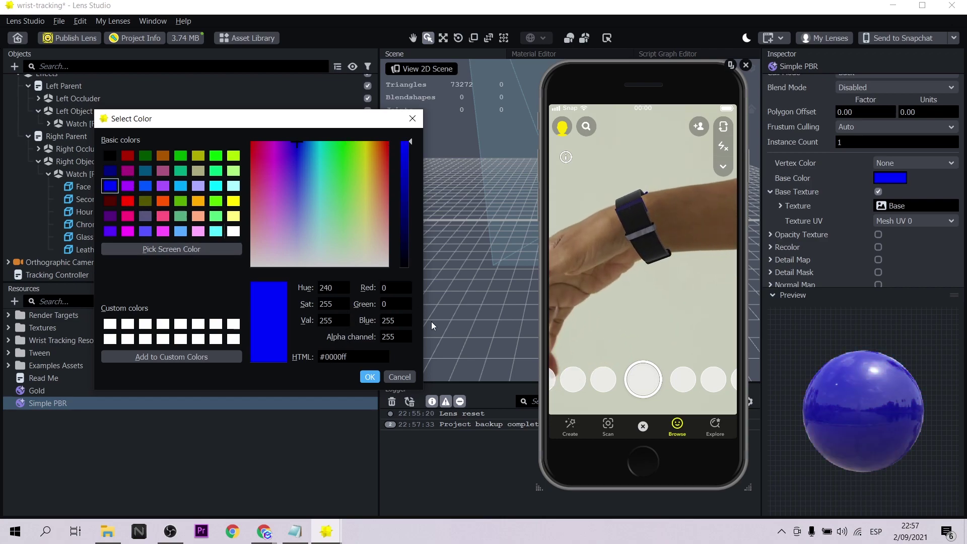
{"action": "left_click", "coordinate": [370, 376]}
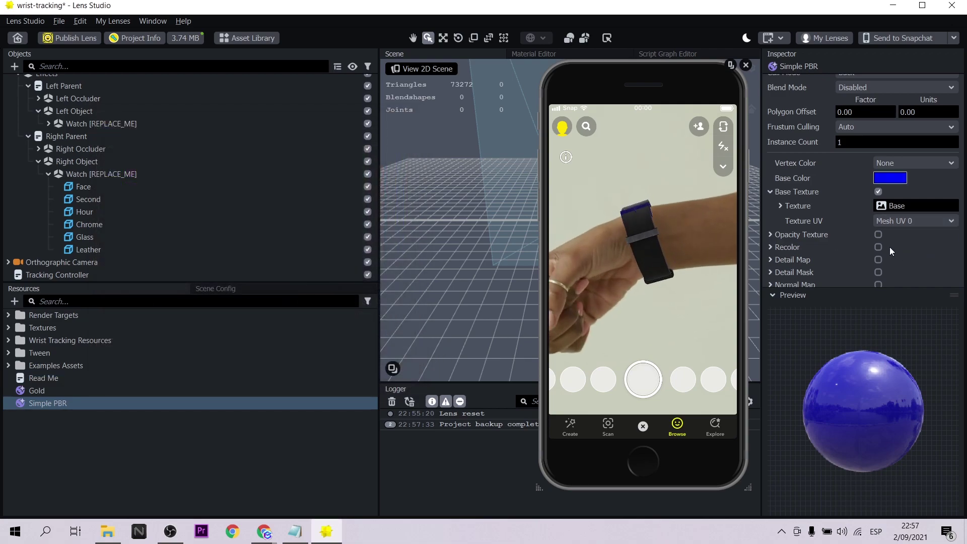
{"action": "scroll", "coordinate": [890, 247], "scroll_direction": "down", "scroll_amount": 8}
{"action": "scroll", "coordinate": [896, 235], "scroll_direction": "down", "scroll_amount": 1}
{"action": "scroll", "coordinate": [895, 233], "scroll_direction": "up", "scroll_amount": 10}
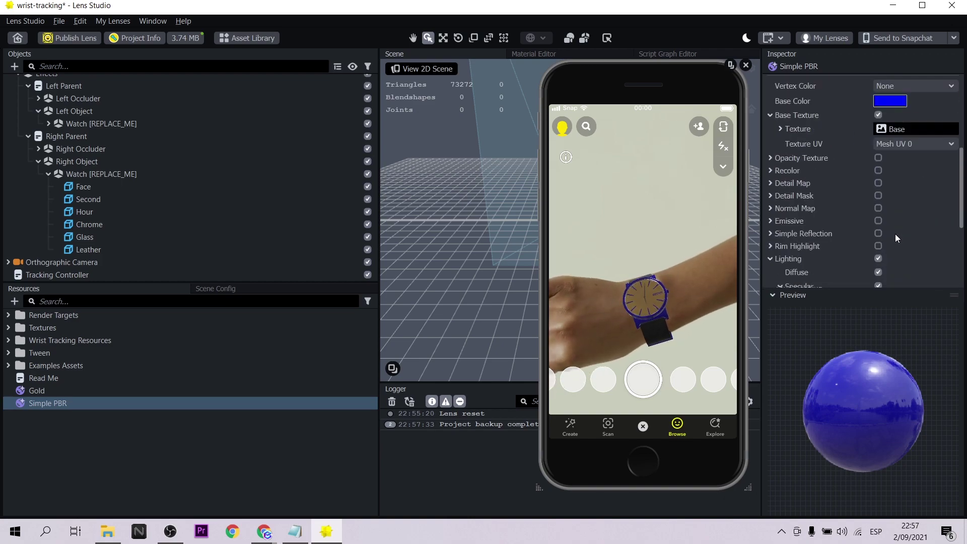
{"action": "scroll", "coordinate": [896, 233], "scroll_direction": "down", "scroll_amount": 1}
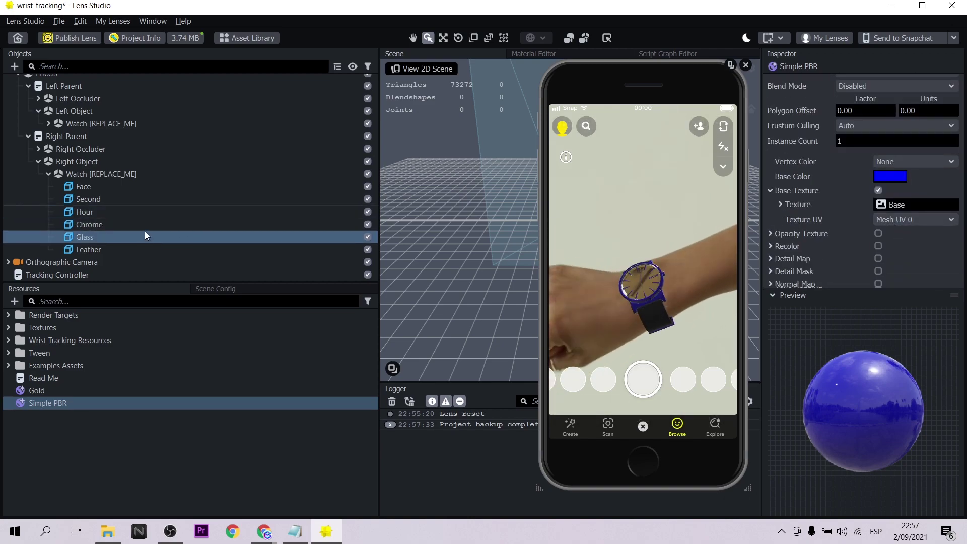
- Switch the right watch's Glass and Leather parts off and back on to see what each one controls
{"action": "left_click", "coordinate": [367, 238]}
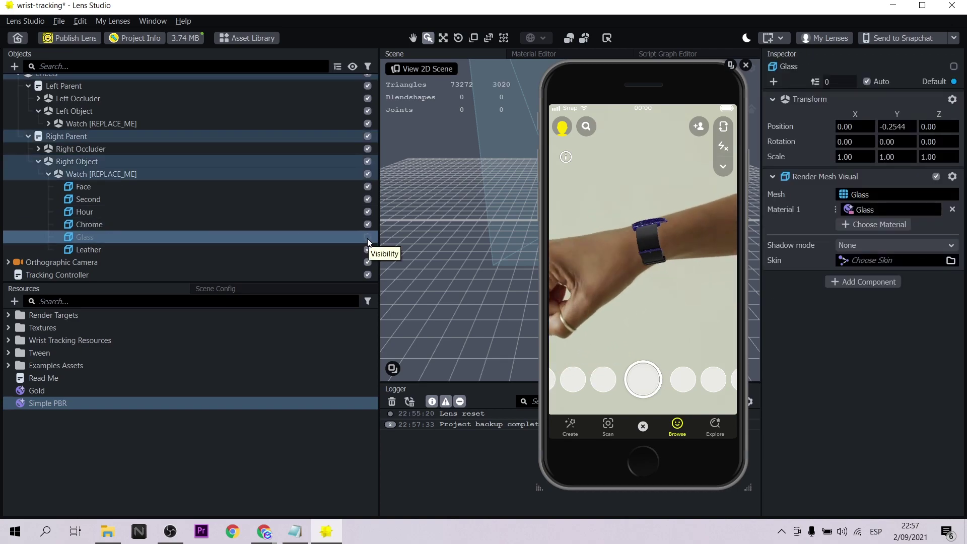
{"action": "left_click", "coordinate": [359, 244]}
{"action": "left_click", "coordinate": [367, 250]}
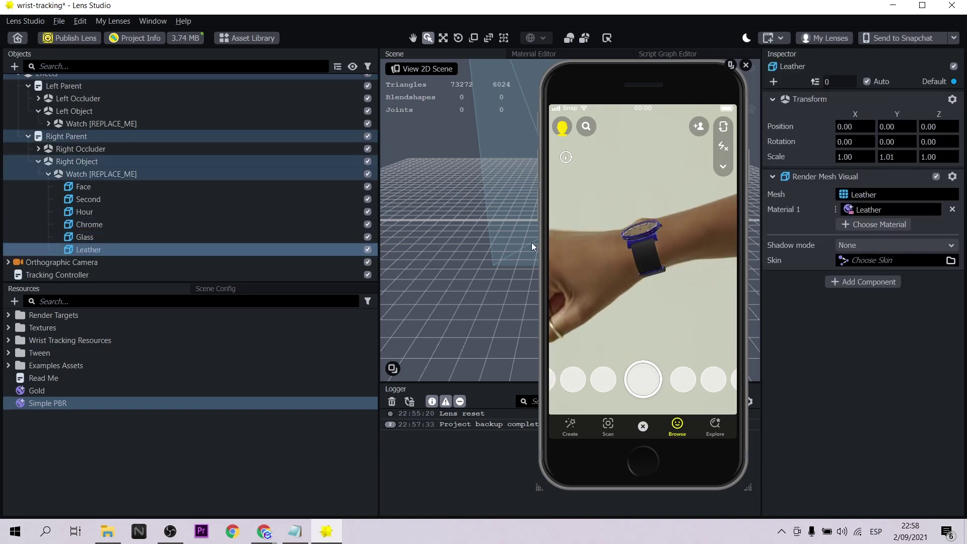
- Replace the material on the right watch's Leather mesh with a new Simple PBR material
{"action": "left_click", "coordinate": [952, 209]}
{"action": "left_click", "coordinate": [874, 209]}
{"action": "left_click", "coordinate": [395, 127]}
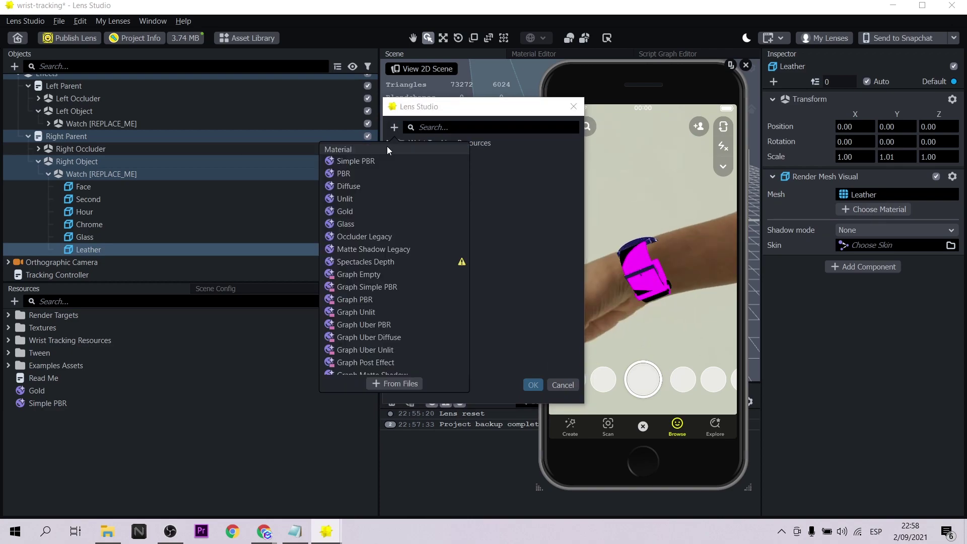
{"action": "left_click", "coordinate": [346, 164]}
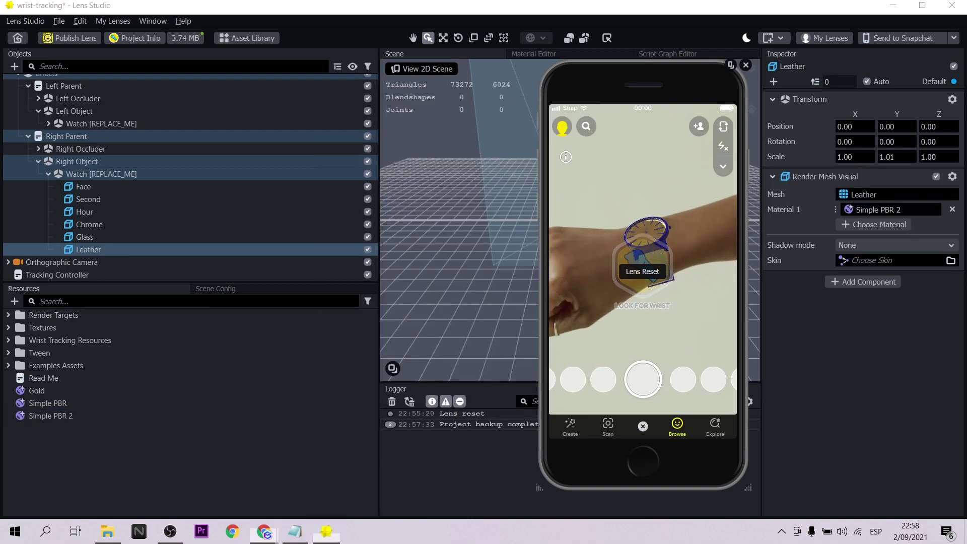
- Try several base colours on the Simple PBR 2 strap material and settle on yellow-green
{"action": "left_click", "coordinate": [55, 416]}
{"action": "scroll", "coordinate": [918, 181], "scroll_direction": "down", "scroll_amount": 2}
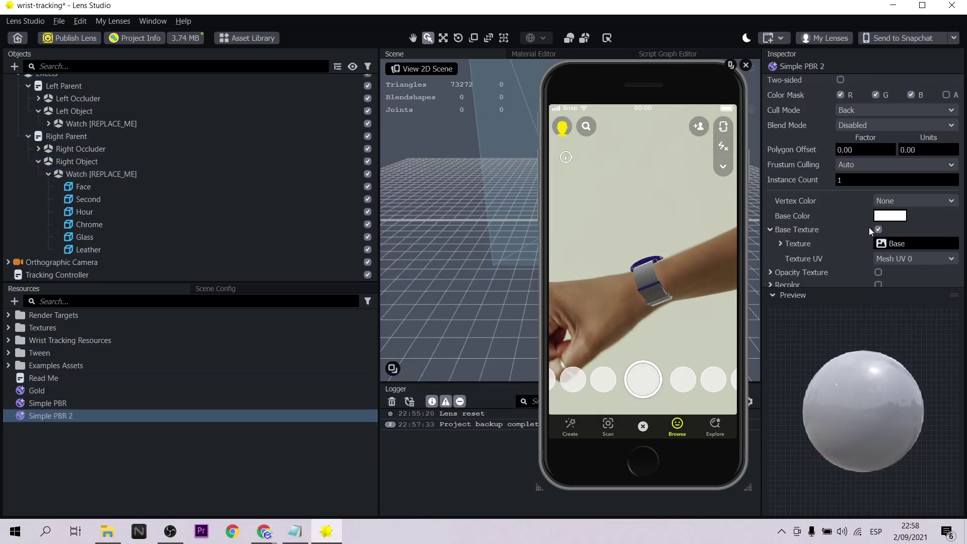
{"action": "left_click", "coordinate": [889, 217]}
{"action": "left_click", "coordinate": [185, 197]}
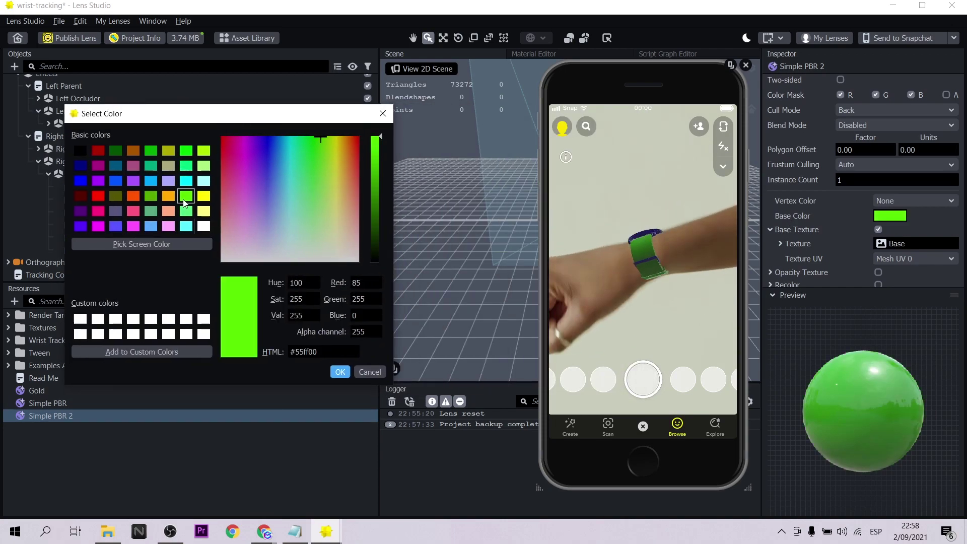
{"action": "left_click", "coordinate": [203, 197]}
{"action": "left_click", "coordinate": [99, 166]}
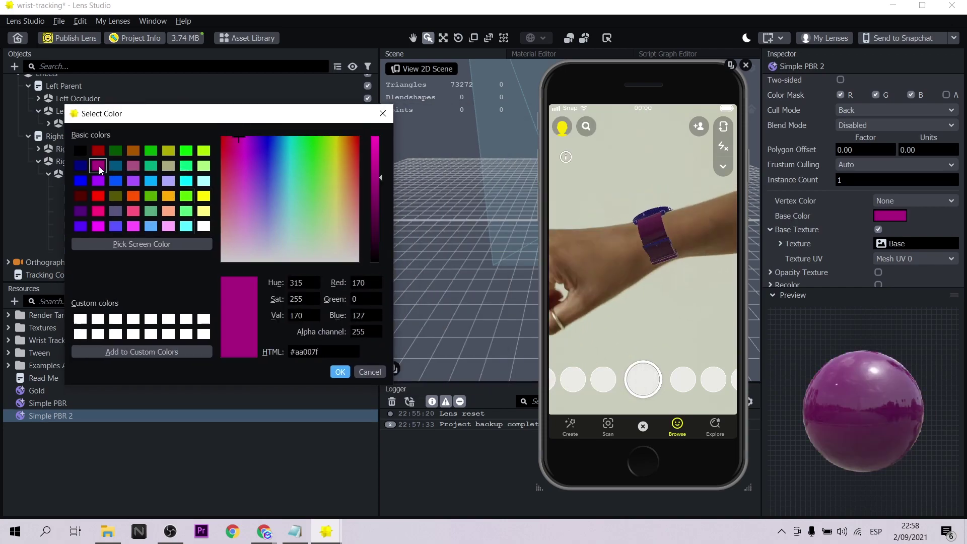
{"action": "left_click", "coordinate": [100, 194]}
{"action": "left_click", "coordinate": [82, 165]}
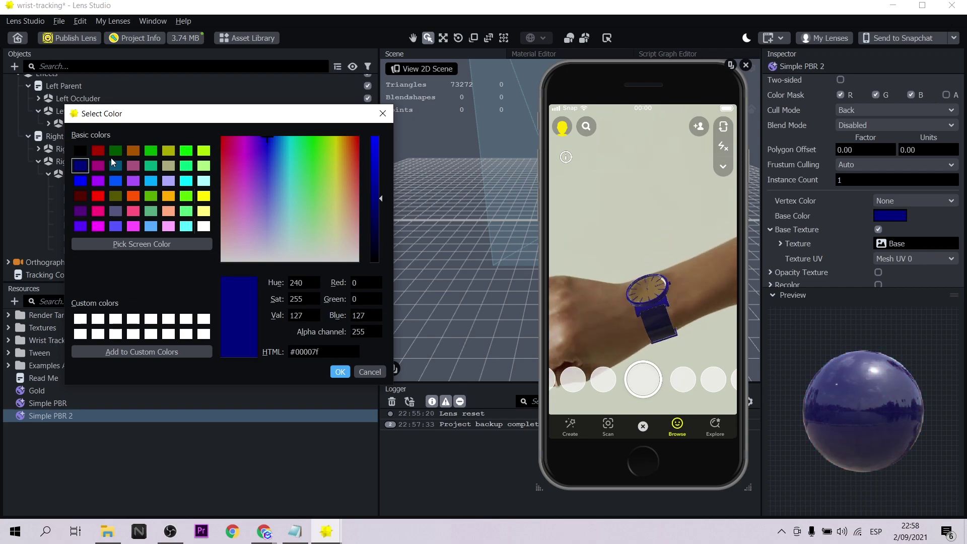
{"action": "left_click", "coordinate": [203, 150]}
{"action": "left_click", "coordinate": [340, 372]}
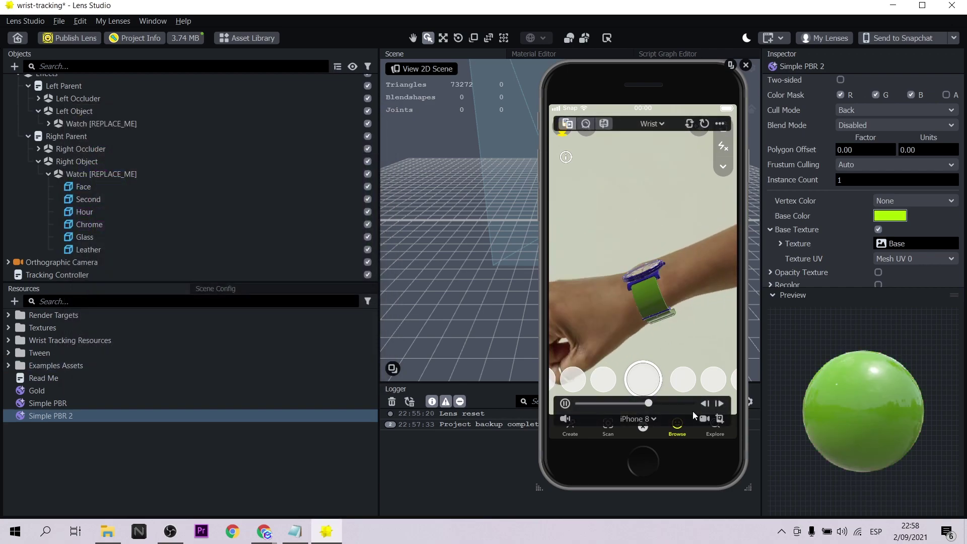
- Hide the right watch's Hour and Second hands, play the preview to compare, and show both hands again
{"action": "left_click", "coordinate": [367, 211]}
{"action": "left_click", "coordinate": [367, 199]}
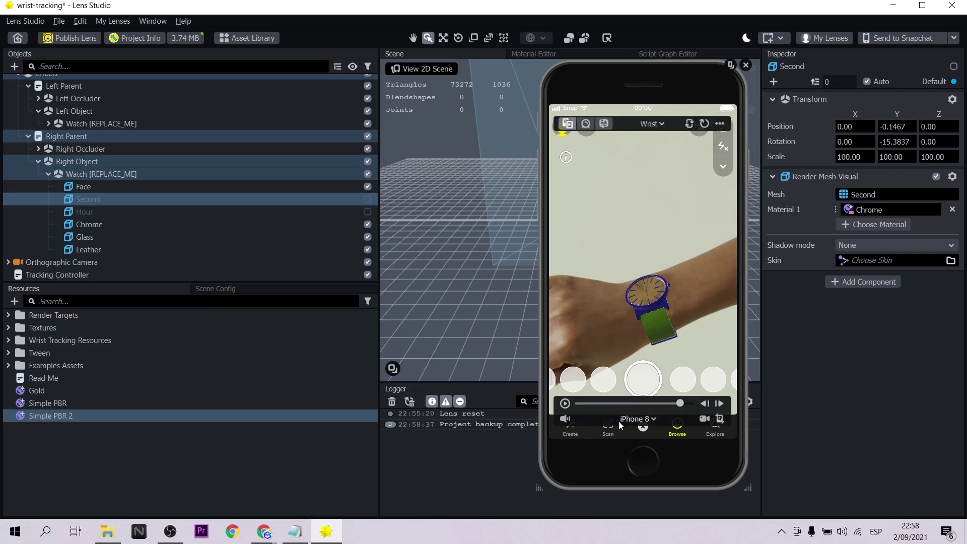
{"action": "left_click", "coordinate": [565, 403]}
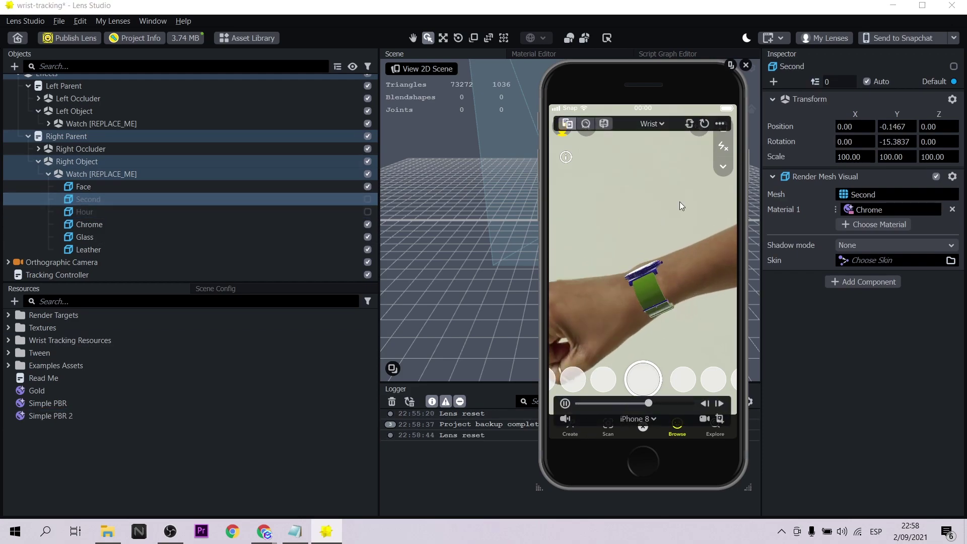
{"action": "left_click", "coordinate": [367, 212]}
{"action": "left_click", "coordinate": [368, 199]}
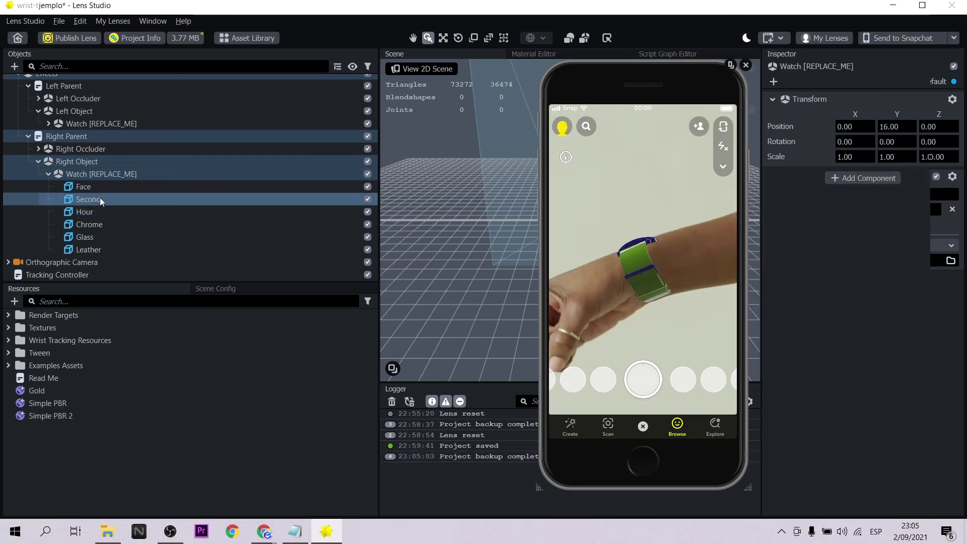
- Add a Sphere mesh object as a child of the right object's Watch [REPLACE_ME]
{"action": "left_click", "coordinate": [99, 174]}
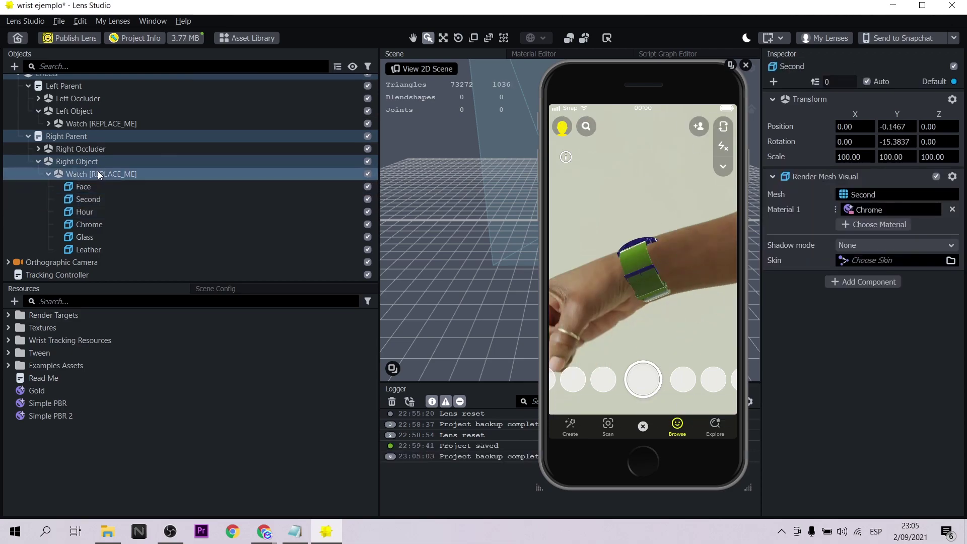
{"action": "left_click", "coordinate": [14, 66]}
{"action": "scroll", "coordinate": [52, 249], "scroll_direction": "down", "scroll_amount": 5}
{"action": "scroll", "coordinate": [52, 250], "scroll_direction": "down", "scroll_amount": 2}
{"action": "scroll", "coordinate": [52, 250], "scroll_direction": "up", "scroll_amount": 6}
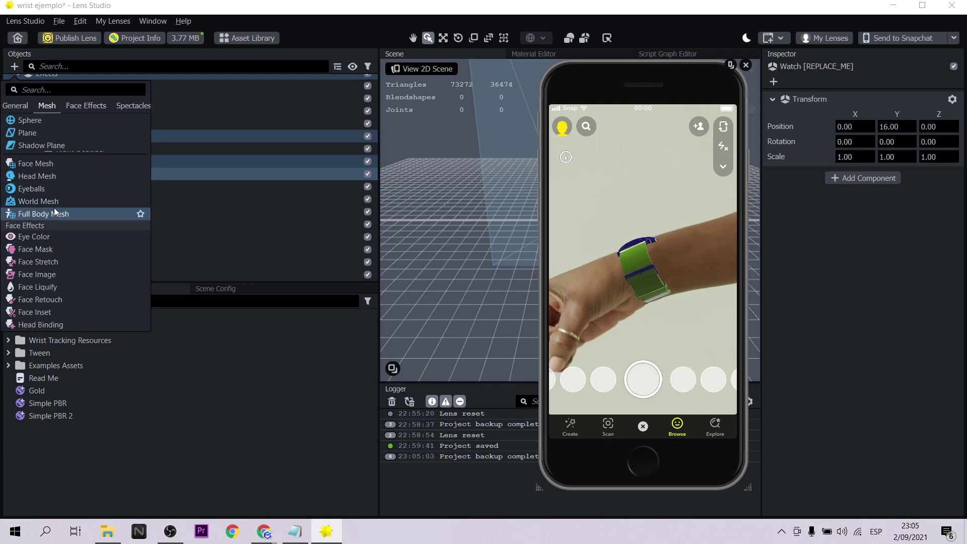
{"action": "scroll", "coordinate": [56, 212], "scroll_direction": "up", "scroll_amount": 3}
{"action": "left_click", "coordinate": [58, 224]}
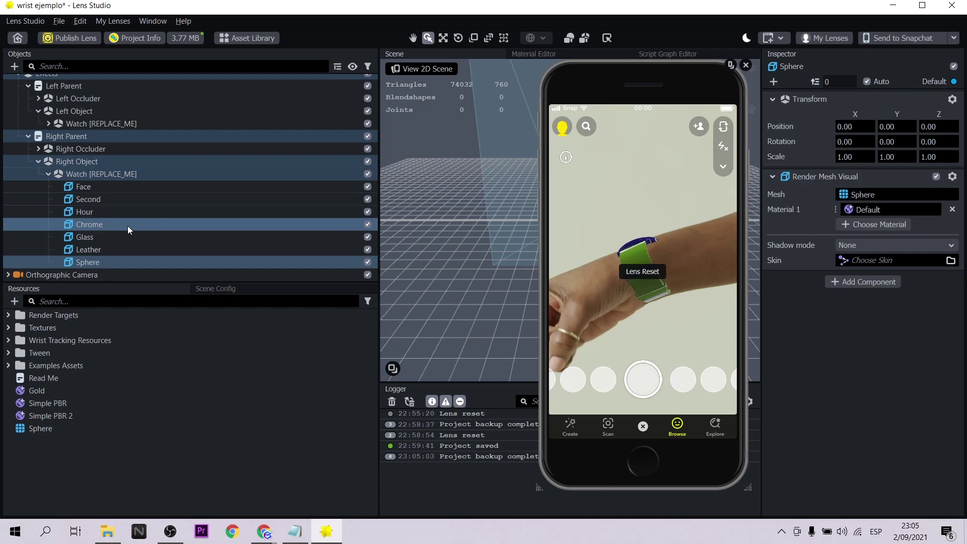
{"action": "scroll", "coordinate": [128, 226], "scroll_direction": "down", "scroll_amount": 1}
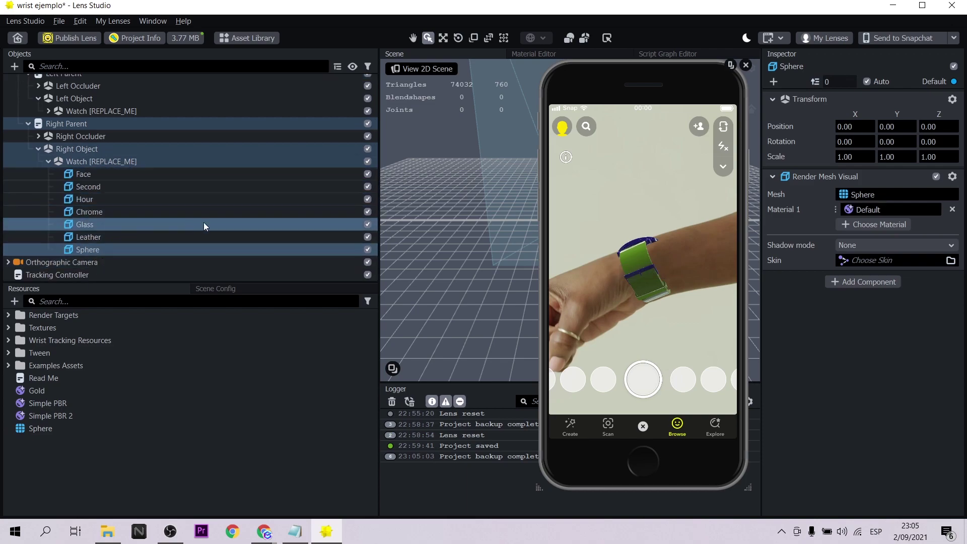
- Raise the sphere above the right watch by setting its Y position to 15
{"action": "left_click", "coordinate": [566, 404]}
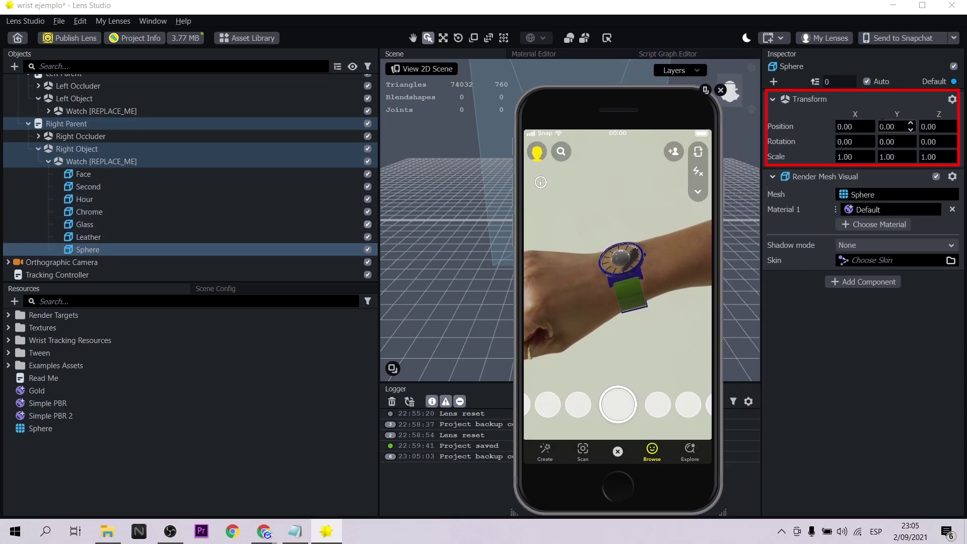
{"action": "left_click", "coordinate": [880, 127]}
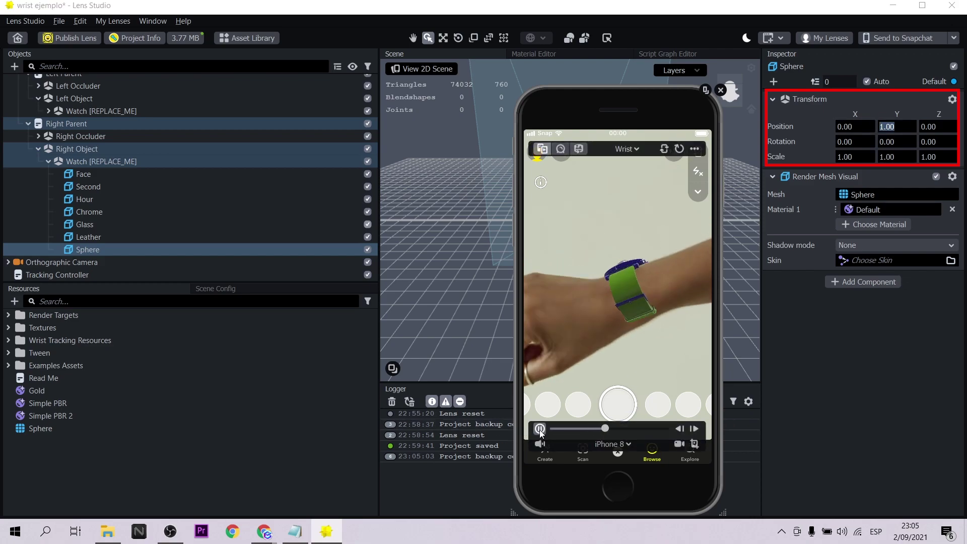
{"action": "key", "text": "Return"}
{"action": "type", "text": "10"}
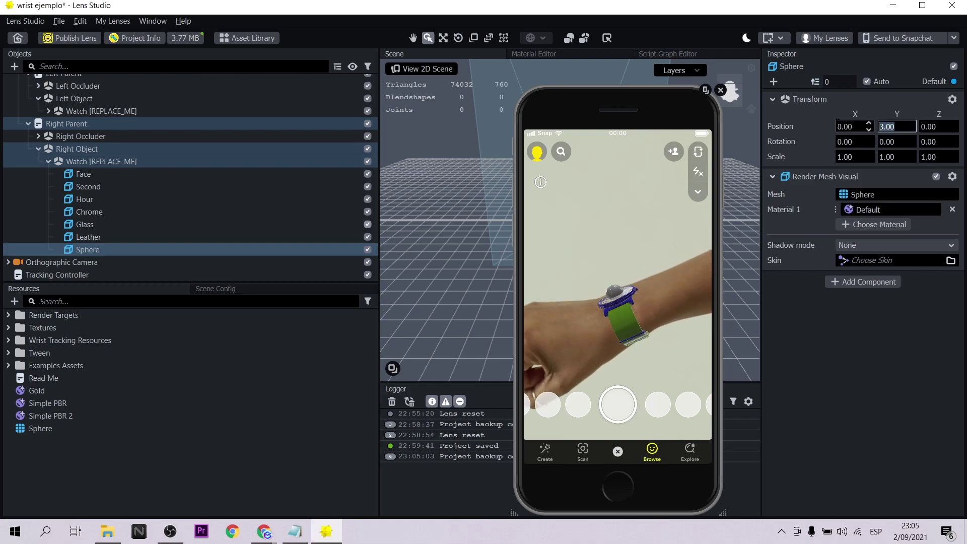
{"action": "key", "text": "BackSpace"}
{"action": "type", "text": "5"}
{"action": "key", "text": "Return"}
{"action": "mouse_move", "coordinate": [539, 431]}
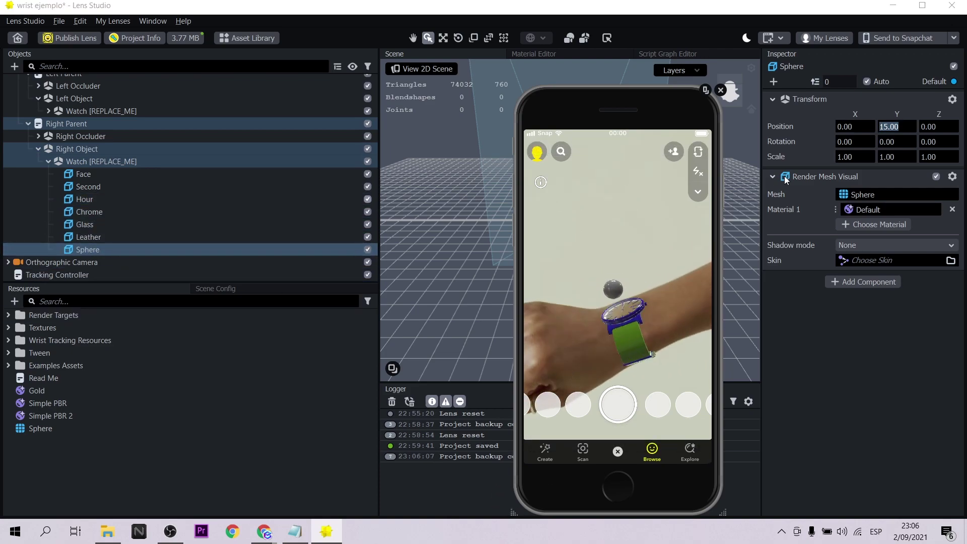
{"action": "left_click", "coordinate": [953, 211]}
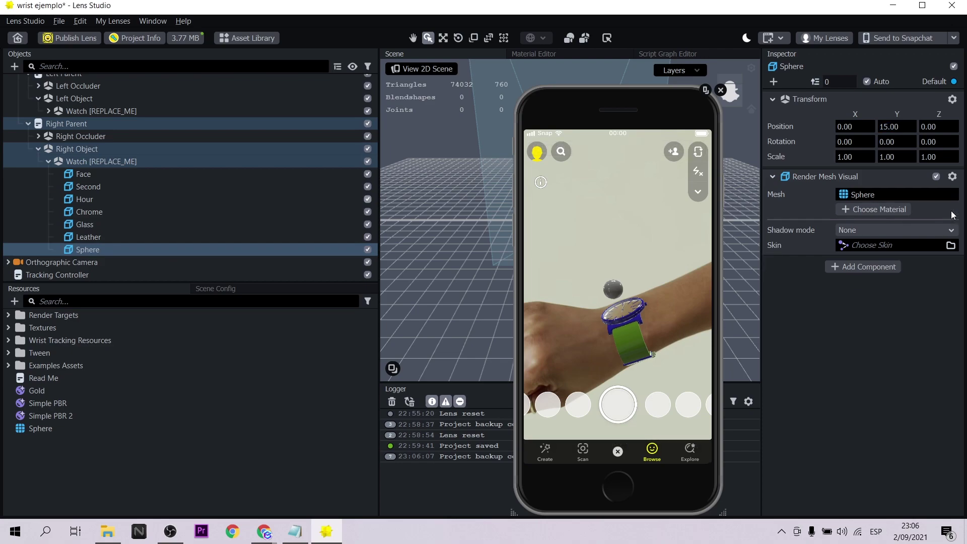
{"action": "left_click", "coordinate": [880, 210]}
{"action": "left_click", "coordinate": [394, 127]}
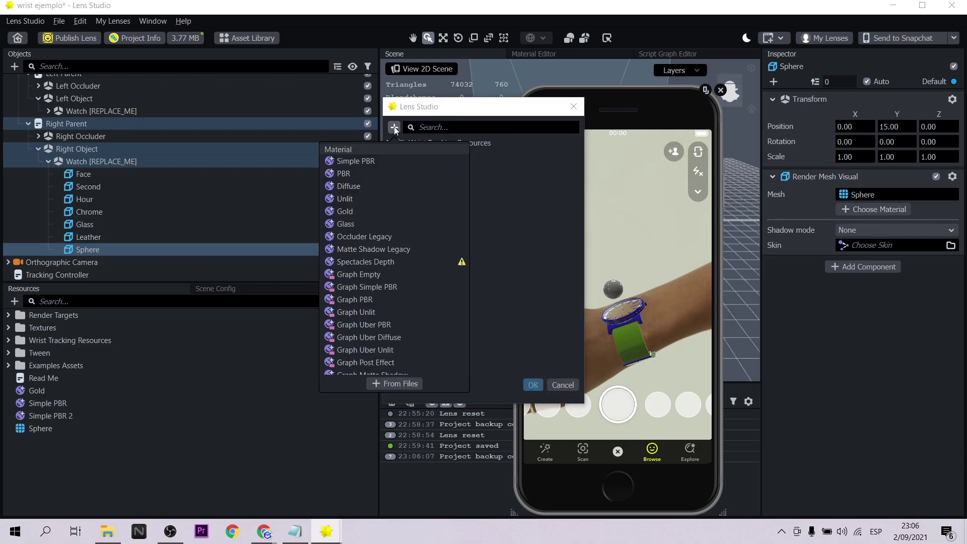
{"action": "scroll", "coordinate": [402, 277], "scroll_direction": "down", "scroll_amount": 2}
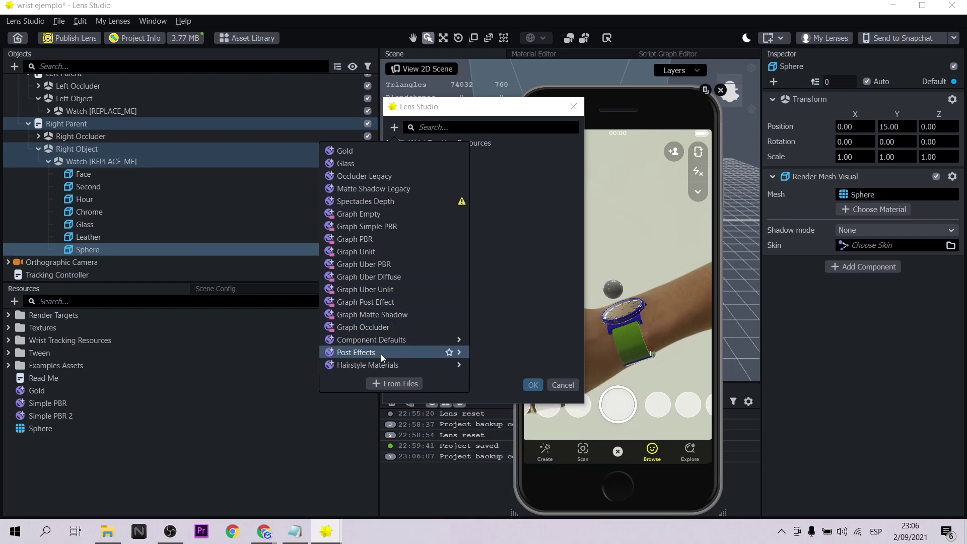
{"action": "mouse_move", "coordinate": [380, 353]}
{"action": "scroll", "coordinate": [367, 210], "scroll_direction": "up", "scroll_amount": 2}
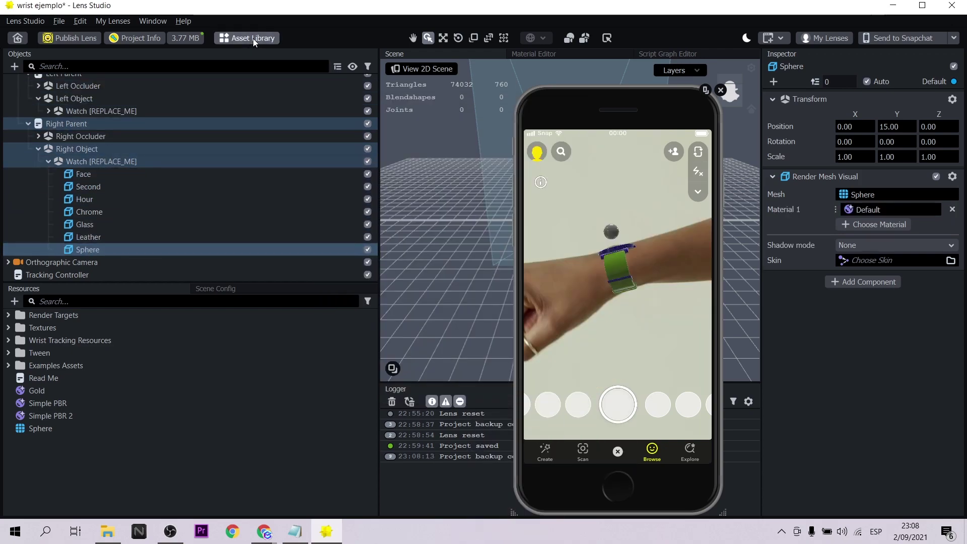
- Browse the Asset Library's Materials category and import Disintegrate Materials, then close the library
{"action": "left_click", "coordinate": [253, 39]}
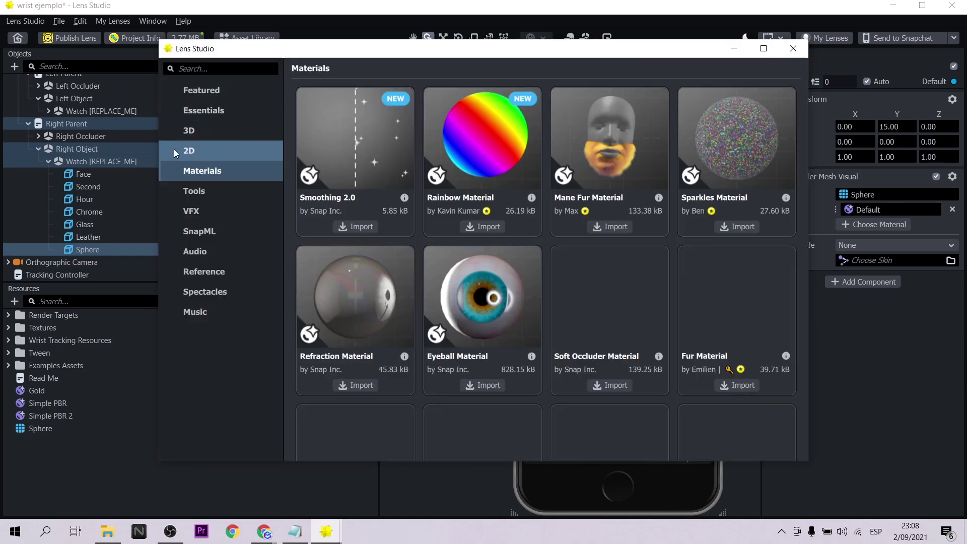
{"action": "scroll", "coordinate": [408, 310], "scroll_direction": "down", "scroll_amount": 1}
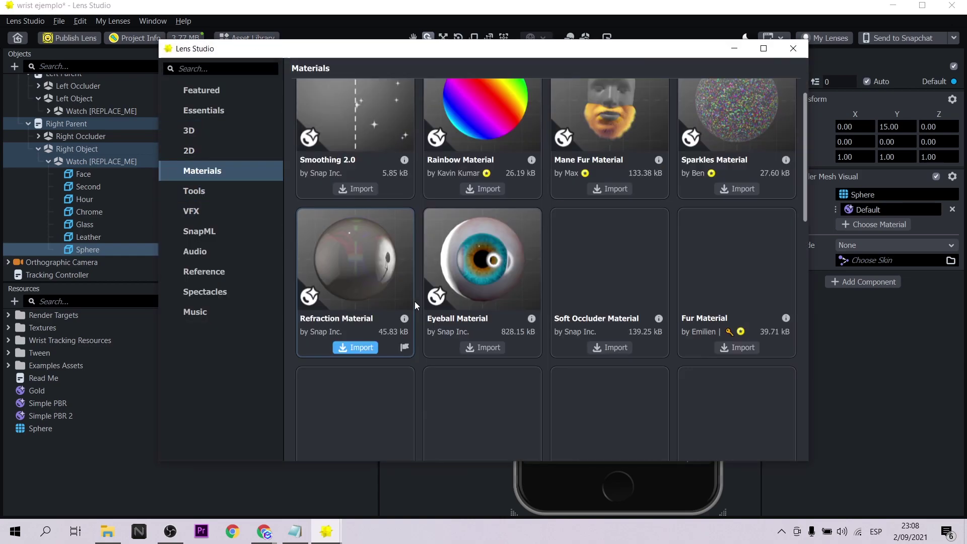
{"action": "scroll", "coordinate": [687, 254], "scroll_direction": "up", "scroll_amount": 1}
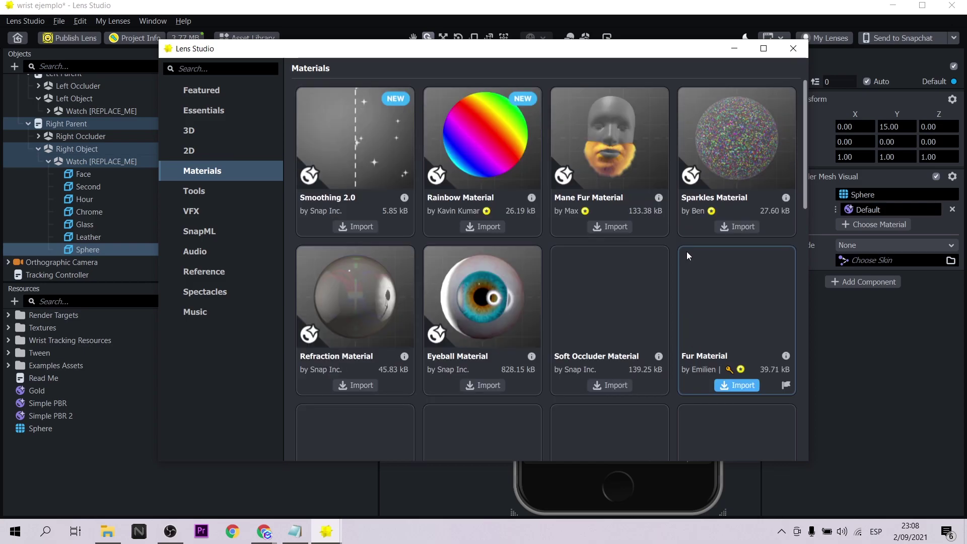
{"action": "scroll", "coordinate": [687, 253], "scroll_direction": "down", "scroll_amount": 5}
{"action": "scroll", "coordinate": [548, 294], "scroll_direction": "up", "scroll_amount": 5}
{"action": "scroll", "coordinate": [548, 294], "scroll_direction": "down", "scroll_amount": 4}
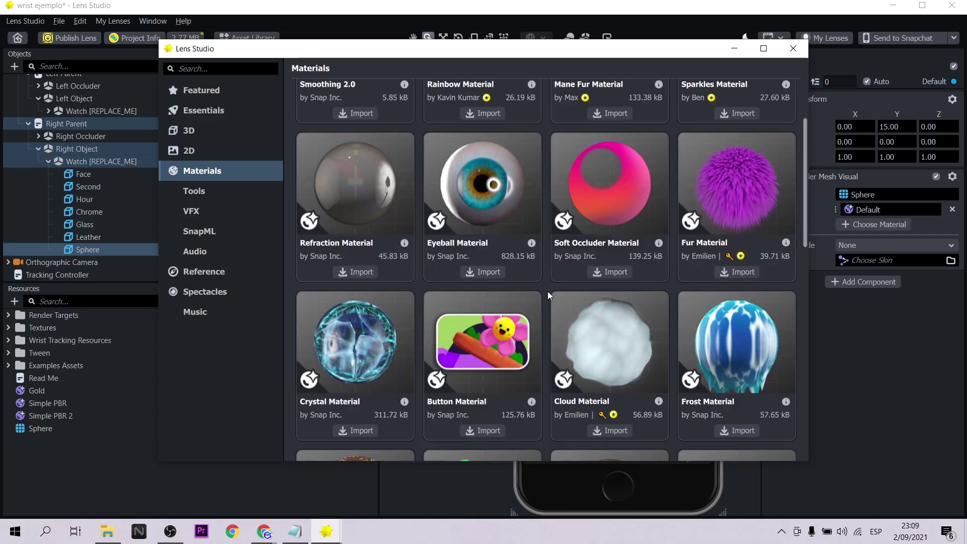
{"action": "scroll", "coordinate": [548, 288], "scroll_direction": "down", "scroll_amount": 4}
{"action": "scroll", "coordinate": [548, 287], "scroll_direction": "down", "scroll_amount": 10}
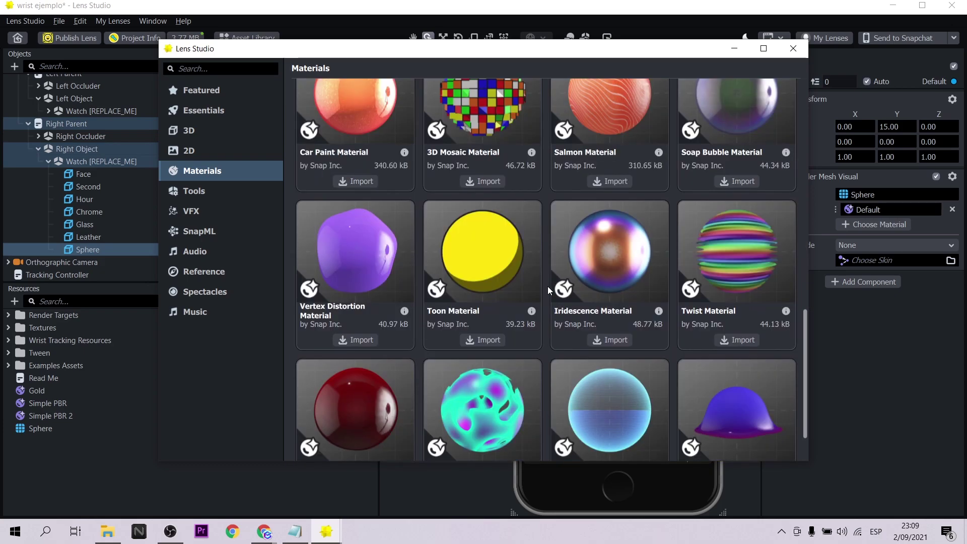
{"action": "scroll", "coordinate": [548, 286], "scroll_direction": "down", "scroll_amount": 1}
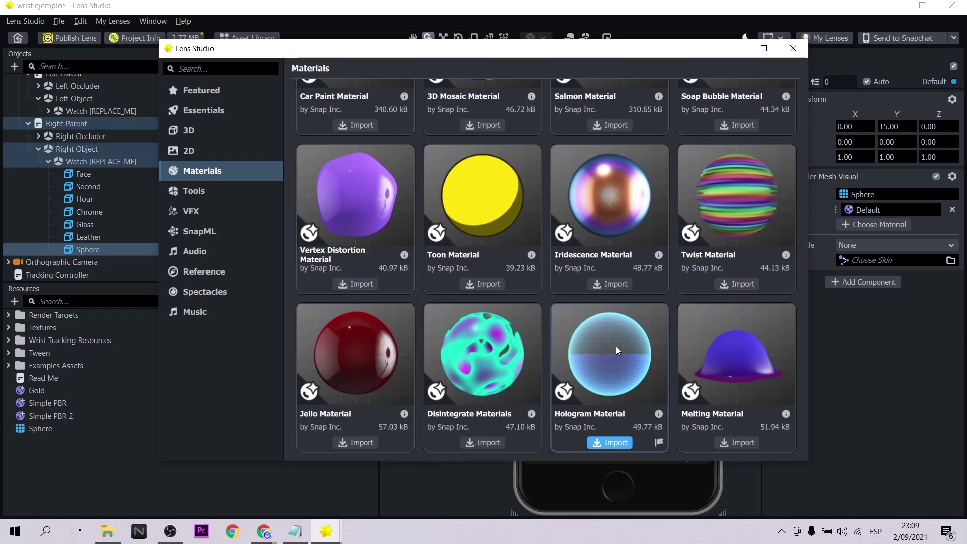
{"action": "left_click", "coordinate": [489, 442]}
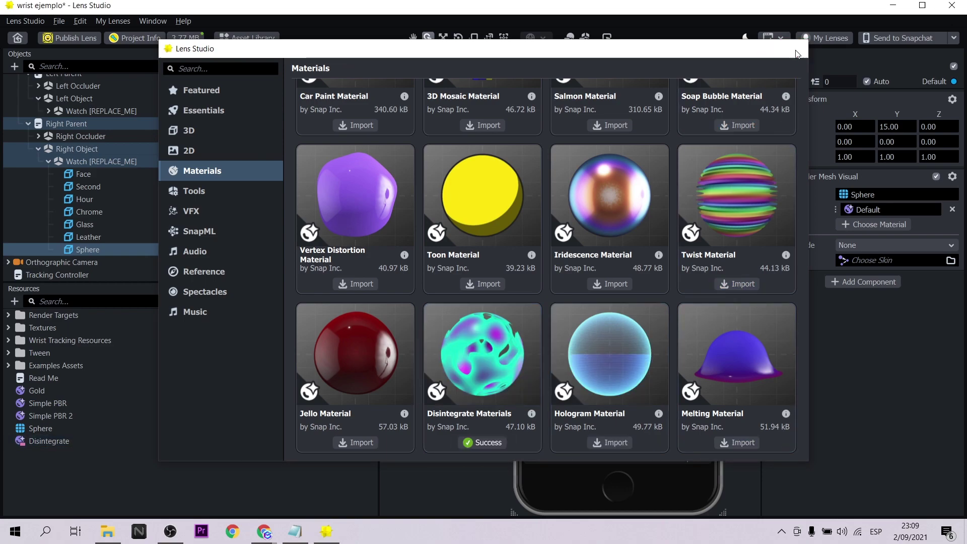
{"action": "left_click", "coordinate": [794, 48]}
- Replace the sphere's Default material with Disintegrate and reset the lens preview
{"action": "left_click", "coordinate": [874, 211]}
{"action": "left_click", "coordinate": [448, 224]}
{"action": "left_click", "coordinate": [533, 385]}
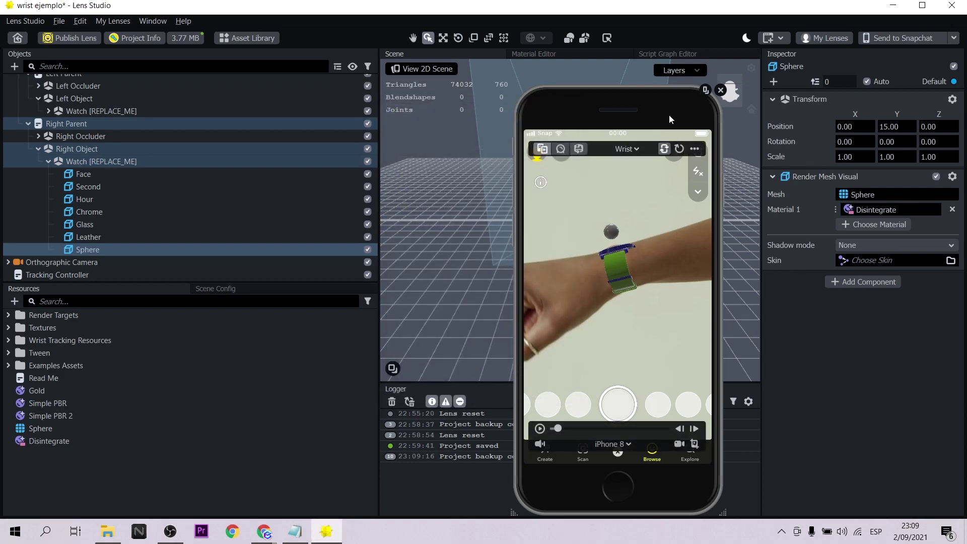
{"action": "left_click", "coordinate": [679, 149]}
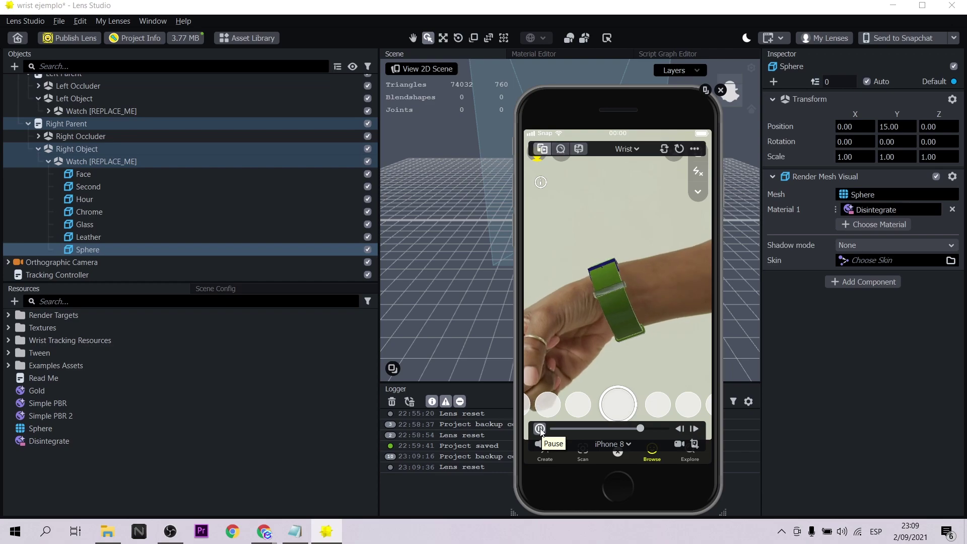
- Set the Disintegrate material's Metallic value to 0.16 and its Instance Count to 3
{"action": "left_click_drag", "start_coordinate": [40, 428], "coordinate": [51, 448]}
{"action": "left_click", "coordinate": [49, 441]}
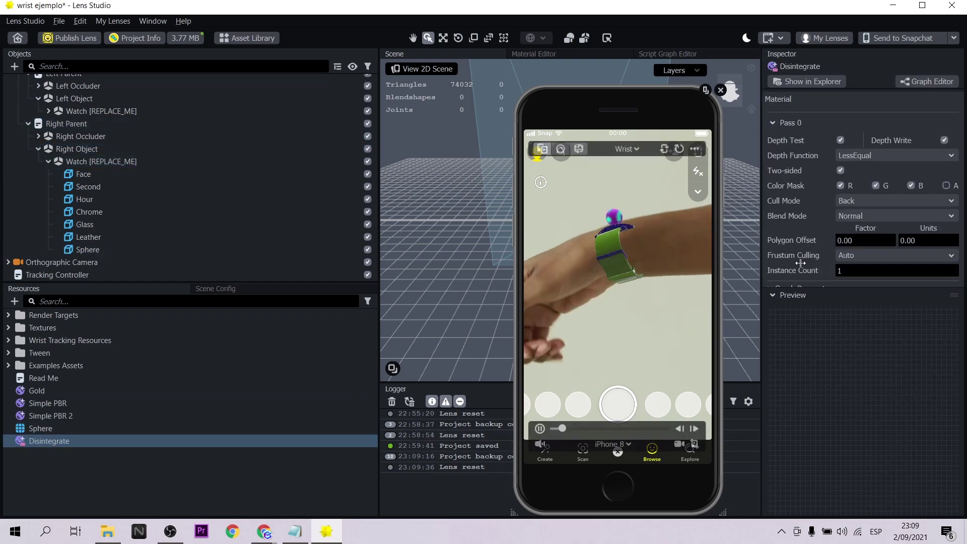
{"action": "scroll", "coordinate": [886, 209], "scroll_direction": "down", "scroll_amount": 3}
{"action": "left_click_drag", "start_coordinate": [881, 202], "coordinate": [875, 201]}
{"action": "scroll", "coordinate": [875, 205], "scroll_direction": "down", "scroll_amount": 1}
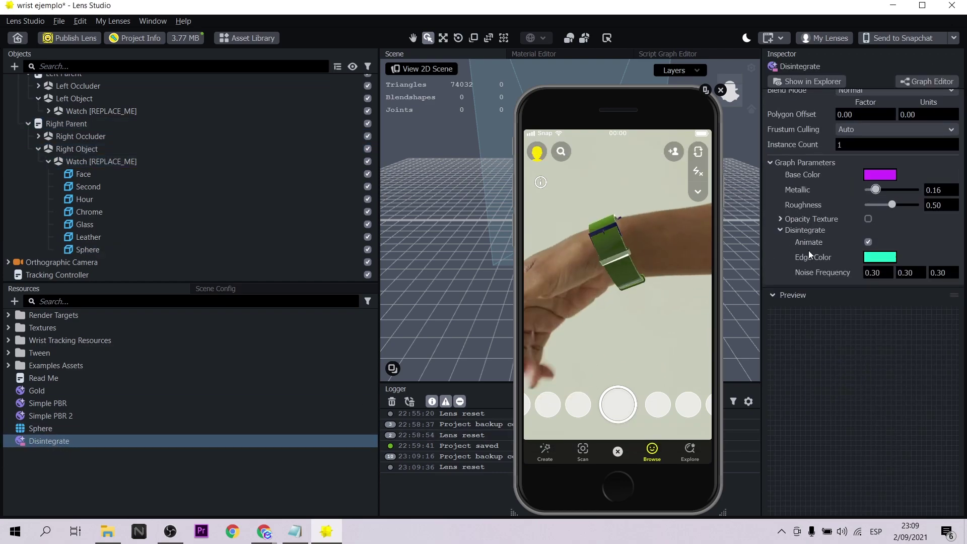
{"action": "scroll", "coordinate": [874, 247], "scroll_direction": "up", "scroll_amount": 3}
{"action": "left_click", "coordinate": [952, 254]}
{"action": "left_click", "coordinate": [952, 254]}
- Open the Disintegrate material's Edge Color for editing
{"action": "scroll", "coordinate": [907, 226], "scroll_direction": "down", "scroll_amount": 1}
{"action": "scroll", "coordinate": [905, 226], "scroll_direction": "down", "scroll_amount": 2}
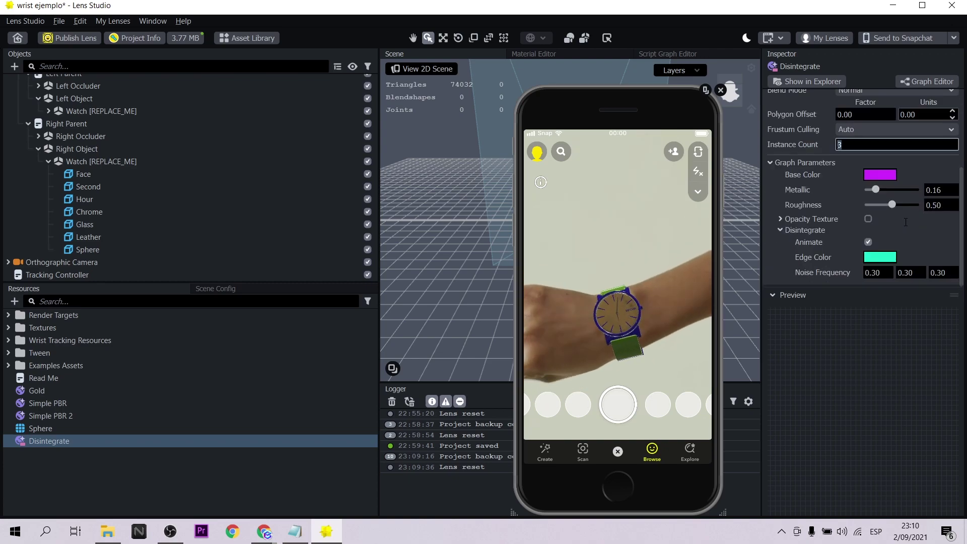
{"action": "left_click", "coordinate": [880, 257]}
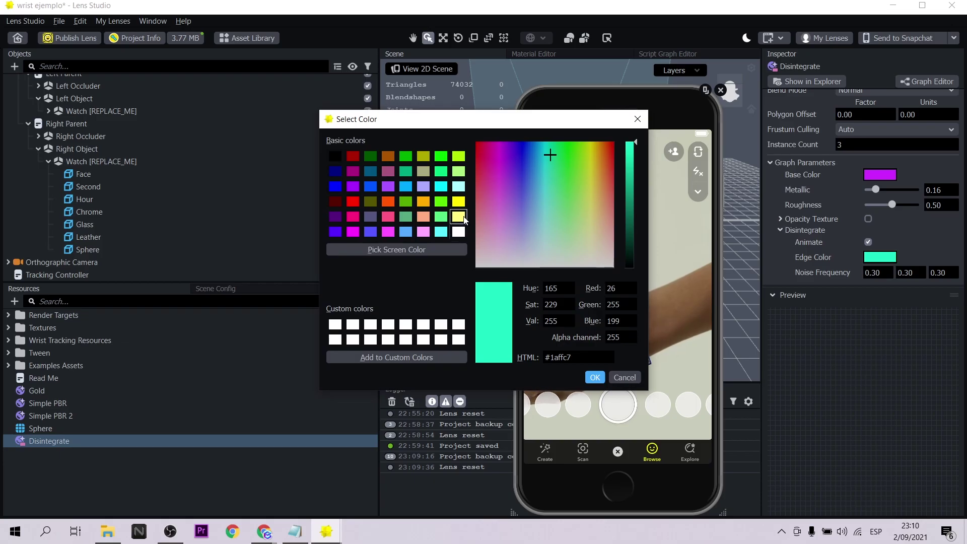